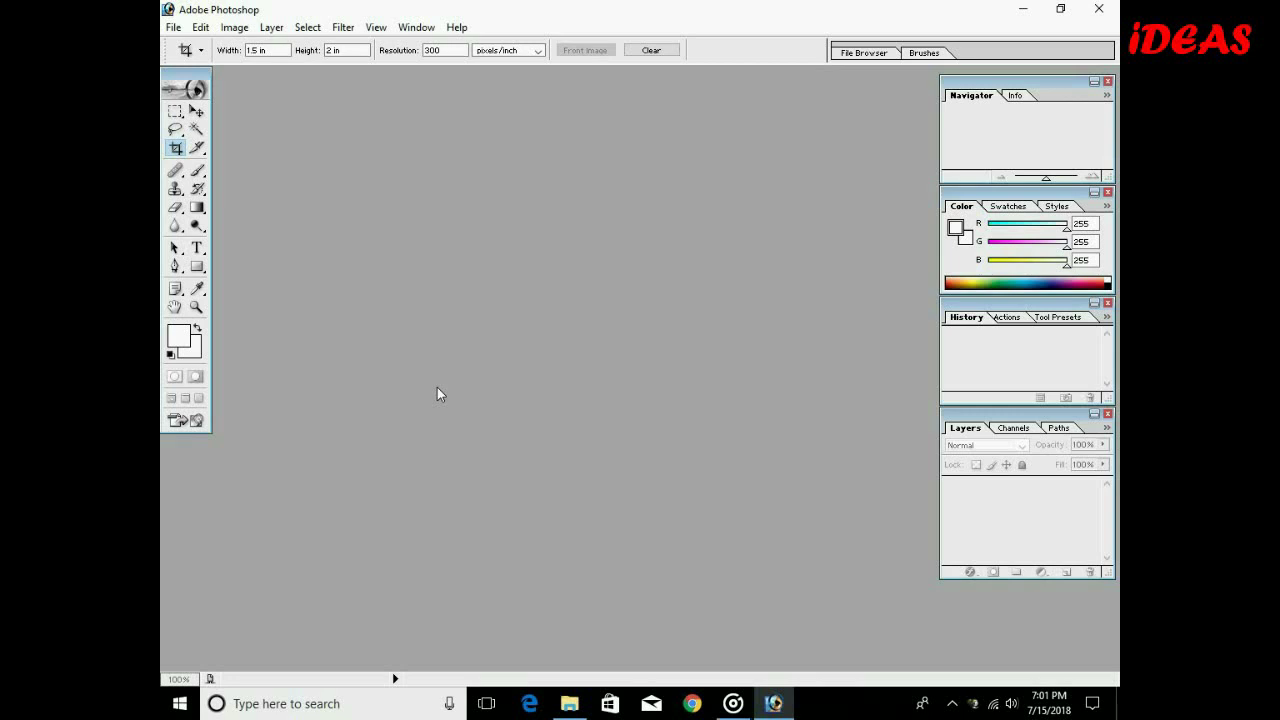
# - Open the Jerry cartoon JPG from the Desktop and move its window to the workspace centre
pyautogui.click(174, 28)
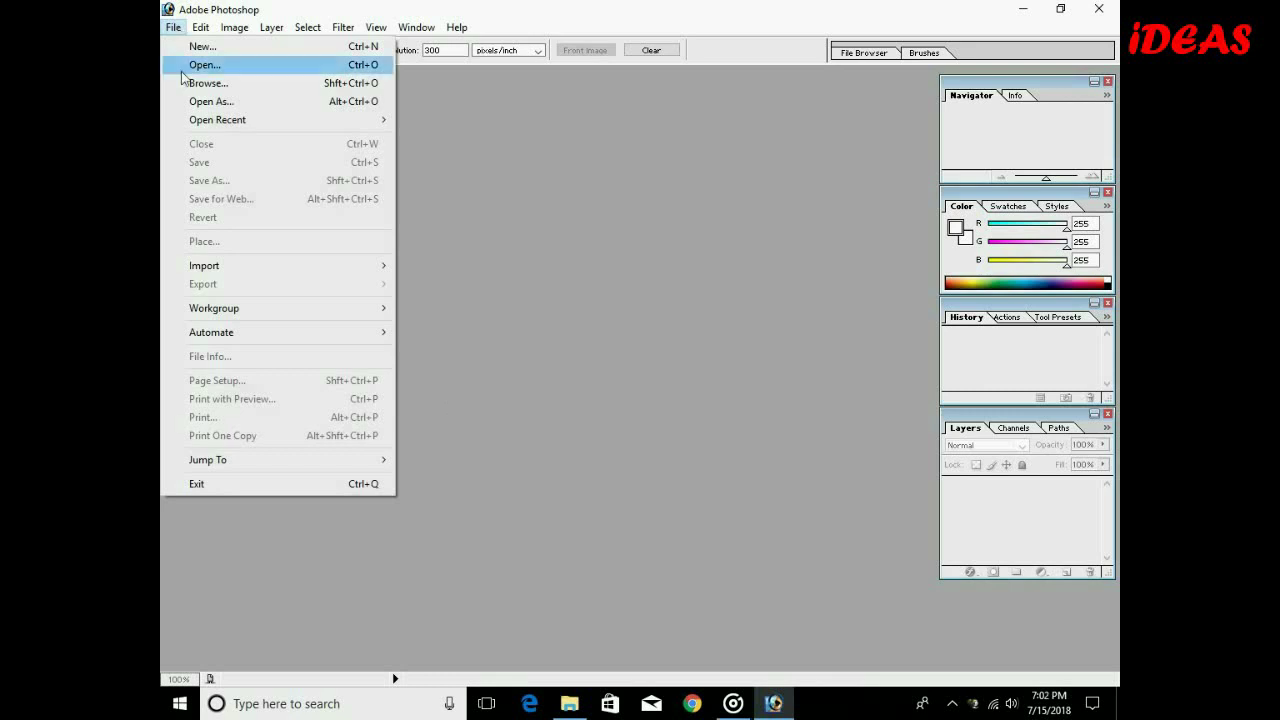
pyautogui.click(213, 65)
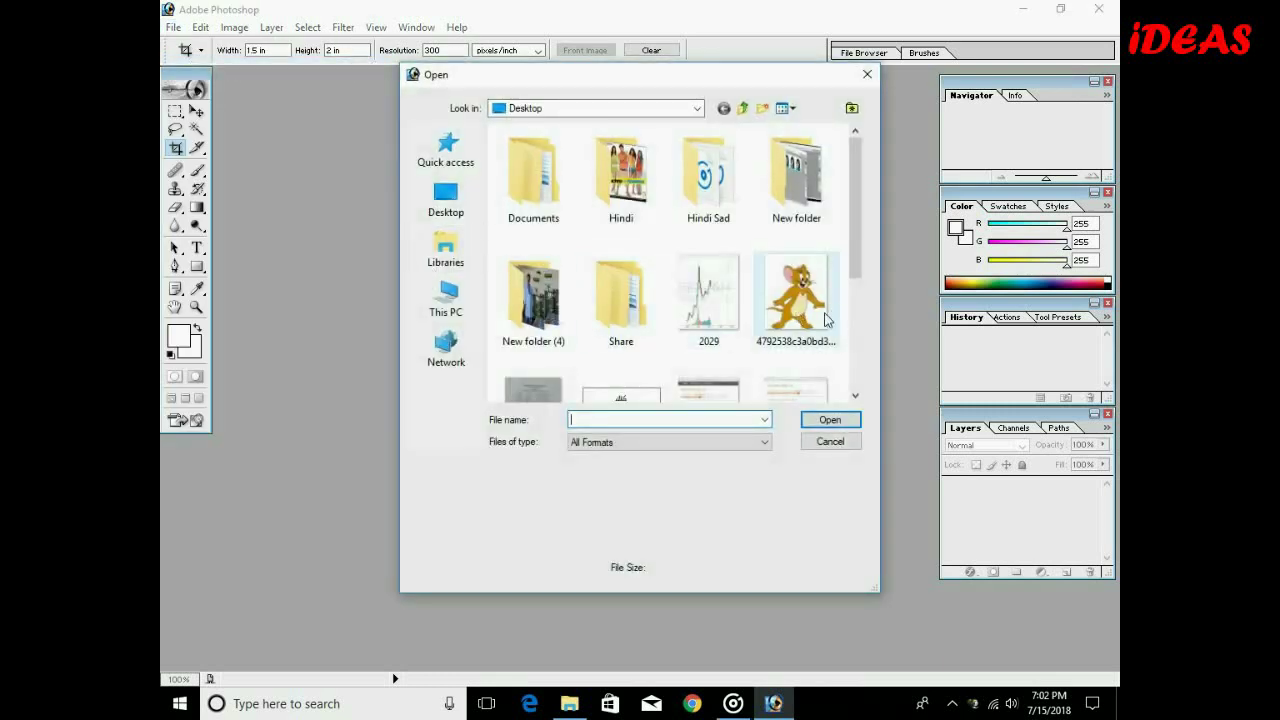
pyautogui.click(796, 295)
pyautogui.click(828, 421)
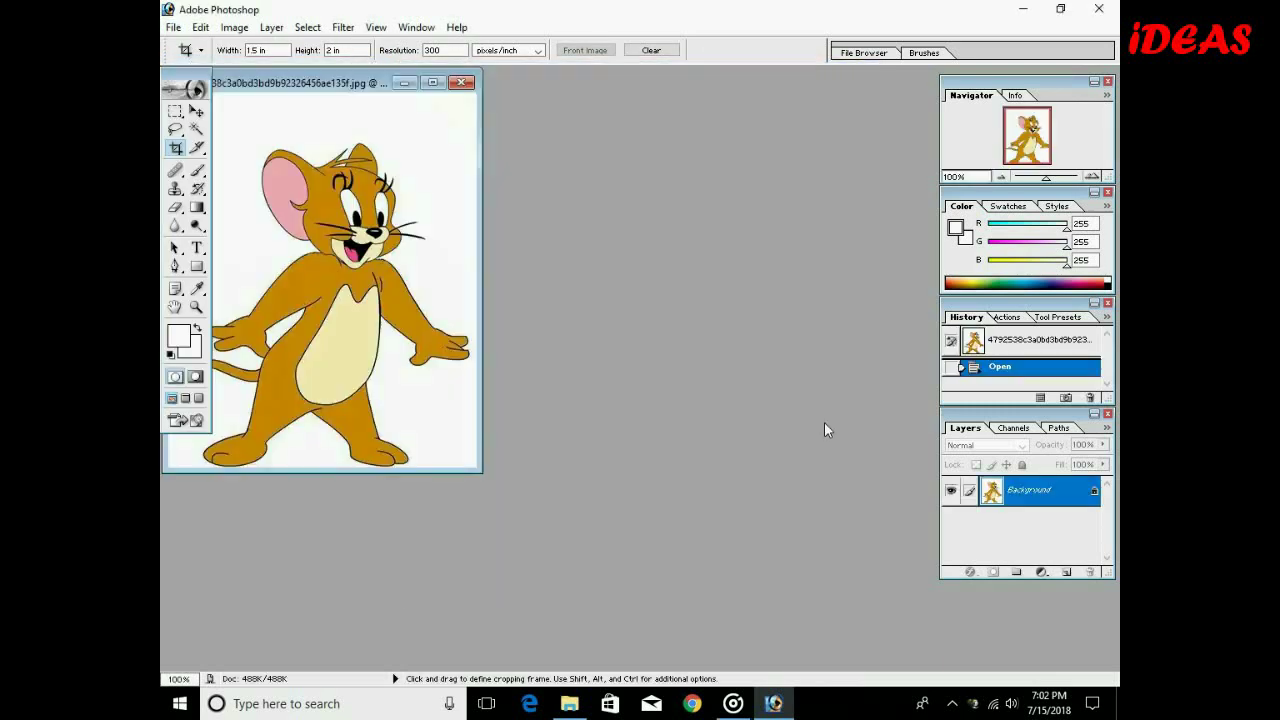
pyautogui.moveTo(296, 94); pyautogui.dragTo(514, 127)
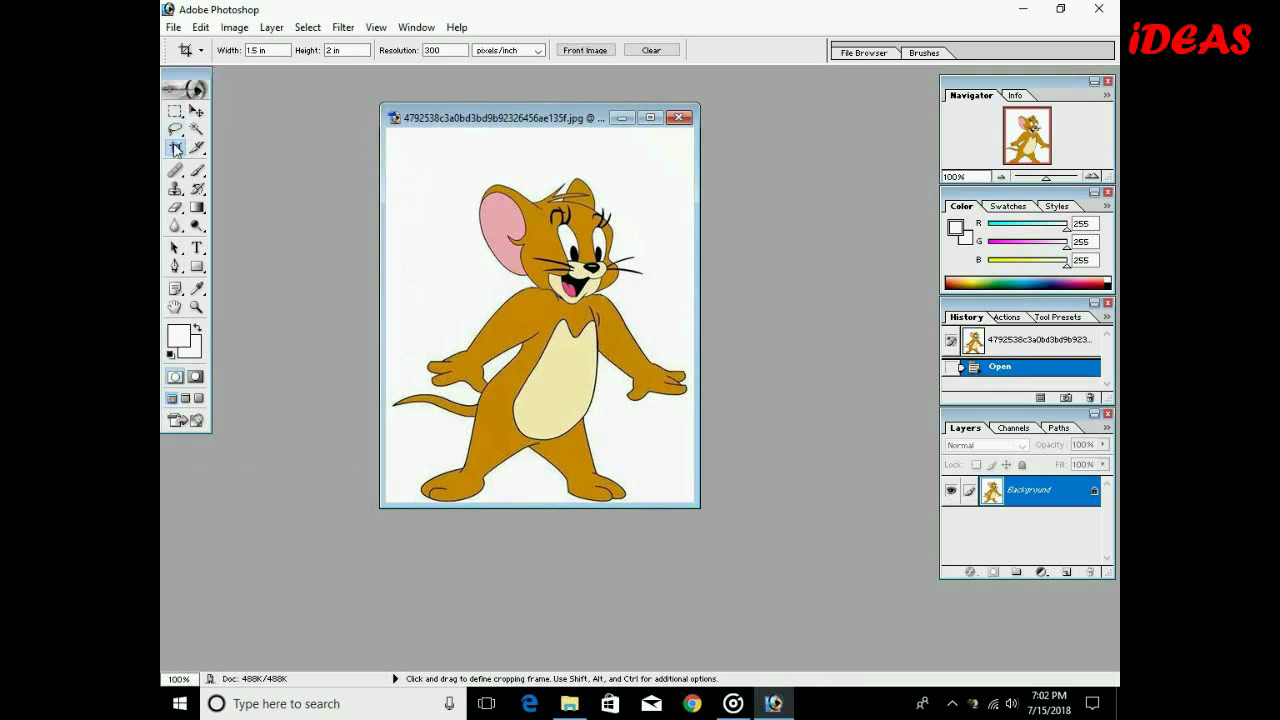
# - Set the Crop tool to 1.5 in wide, 2 in high at 300 pixels/inch
pyautogui.click(251, 50)
pyautogui.click(256, 51)
pyautogui.click(328, 50)
pyautogui.click(450, 50)
# - Crop Jerry to his head and torso, then select the whole canvas for transforming
pyautogui.moveTo(457, 163); pyautogui.dragTo(645, 427)
pyautogui.moveTo(645, 427); pyautogui.dragTo(647, 444)
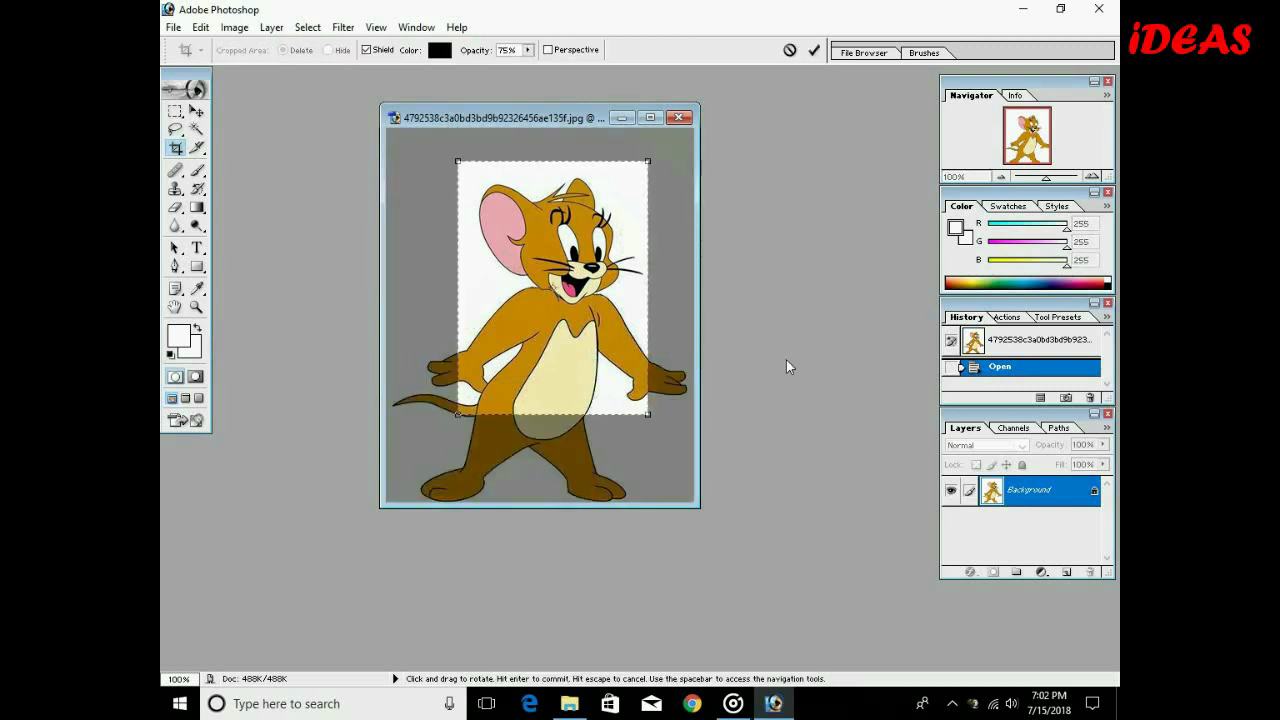
pyautogui.press('Return')
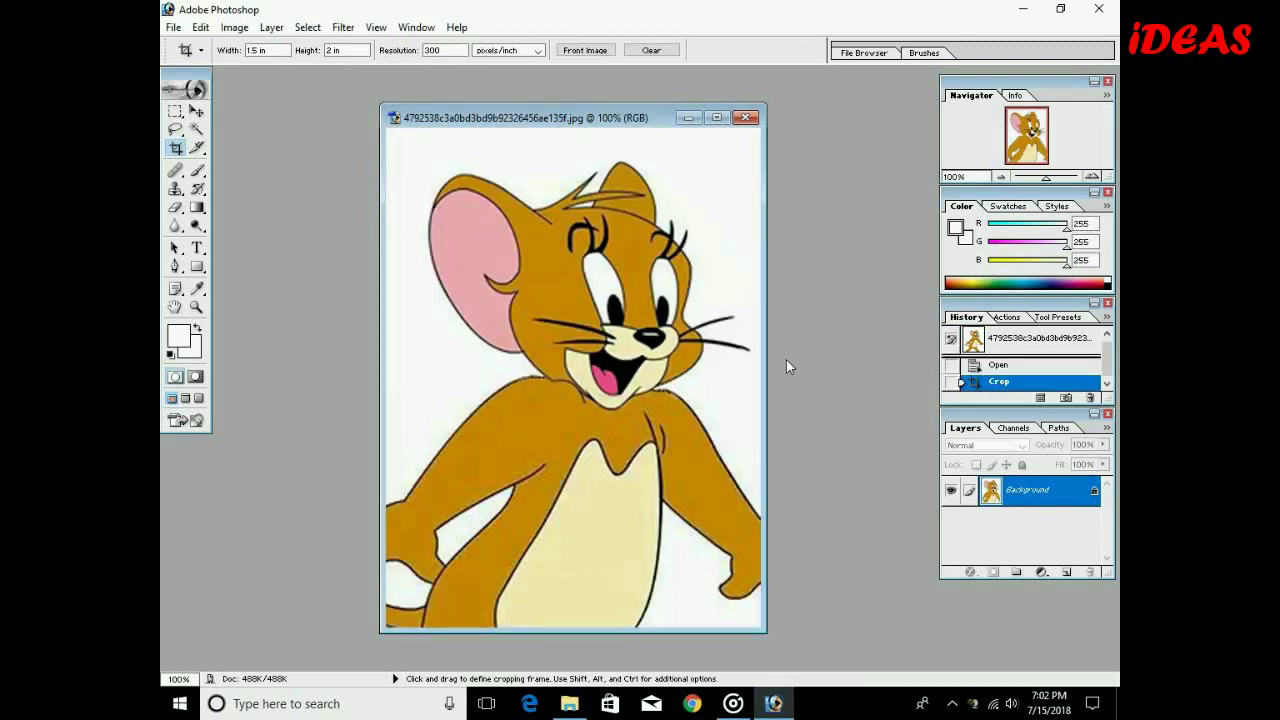
pyautogui.hotkey('ctrl', 'a')
pyautogui.hotkey('ctrl', 't')
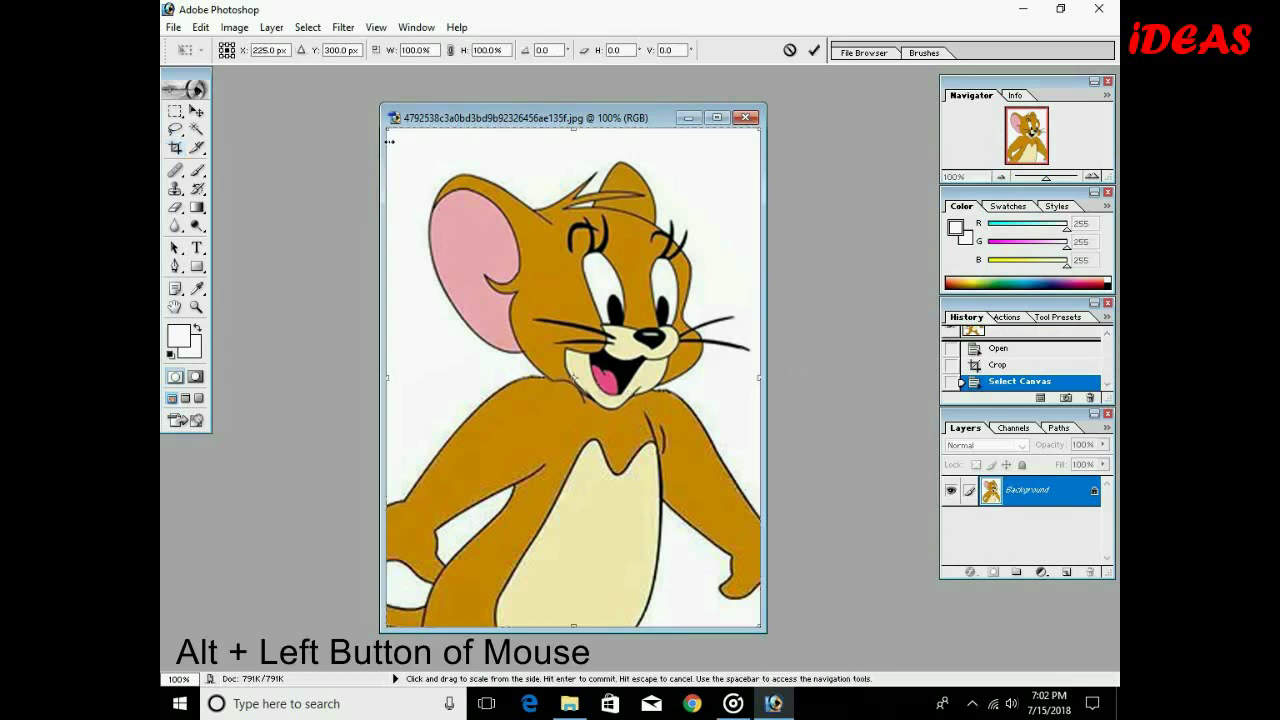
# - Scale Jerry to about 90% around its centre with a white margin, then reselect all
pyautogui.moveTo(389, 131); pyautogui.dragTo(407, 148)
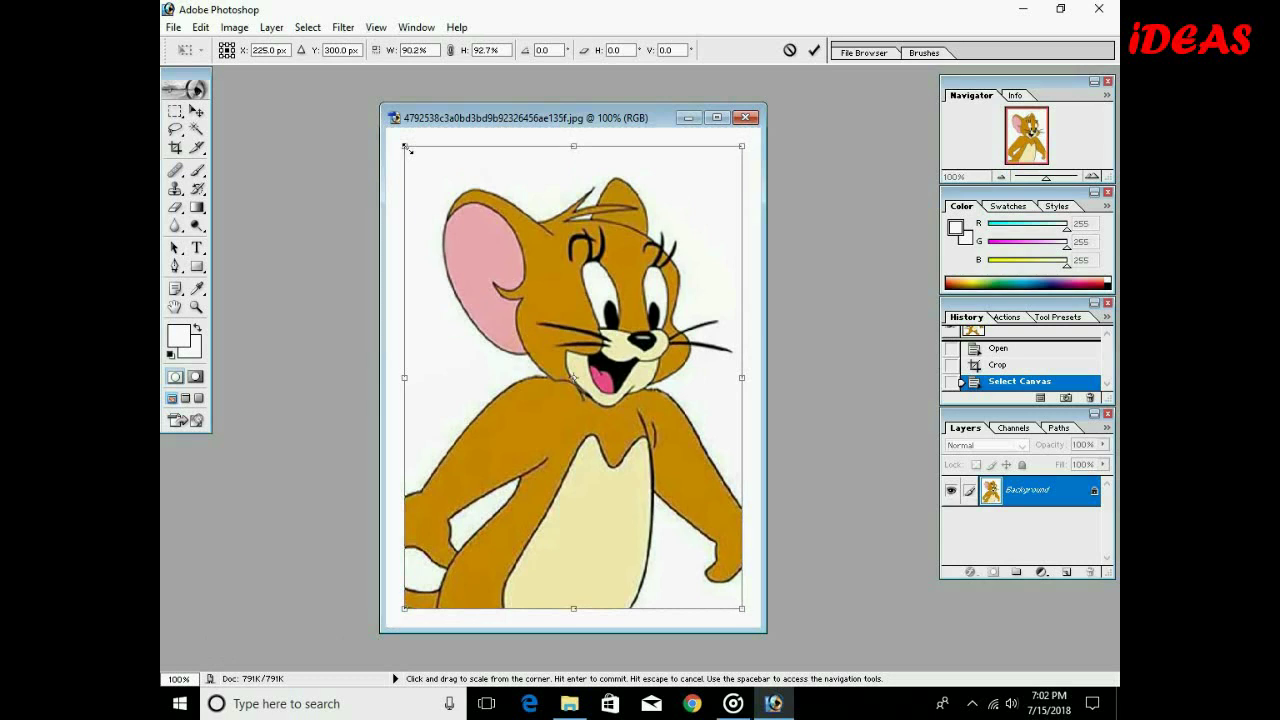
pyautogui.press('Return')
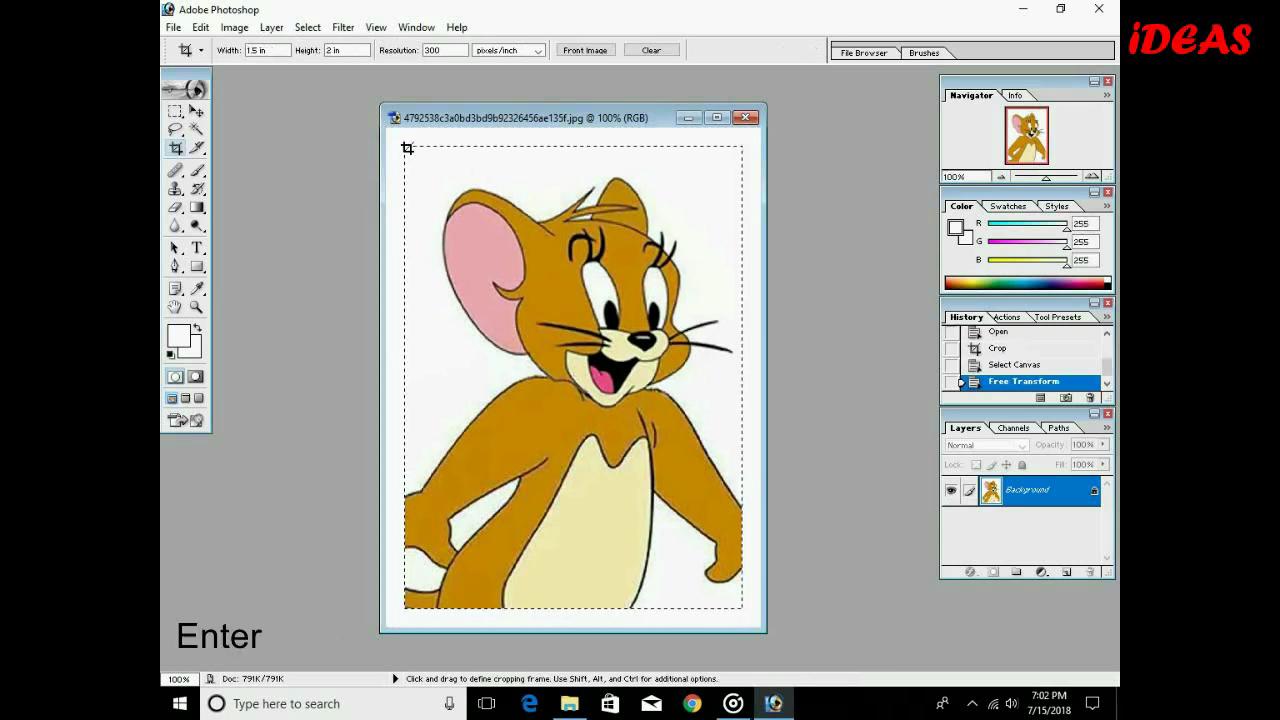
pyautogui.hotkey('ctrl', 'a')
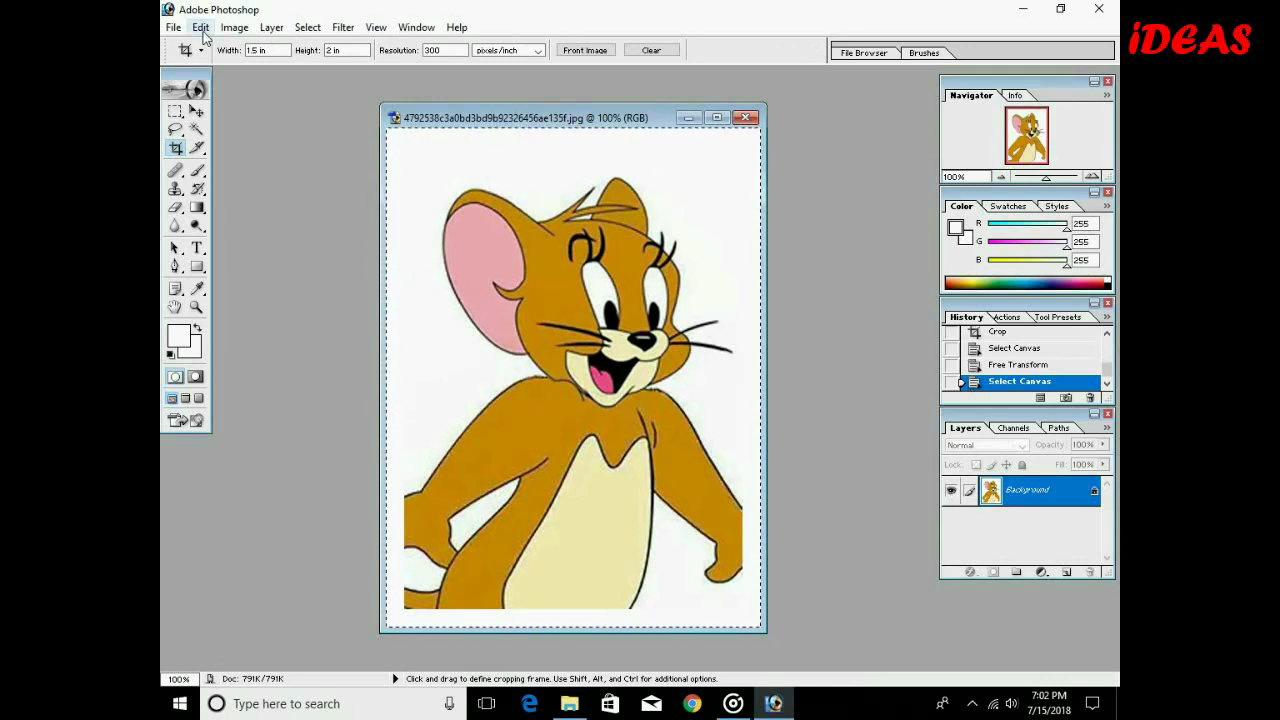
# - Define the canvas as pattern 'picture', deselect, and minimize the Jerry document
pyautogui.click(201, 28)
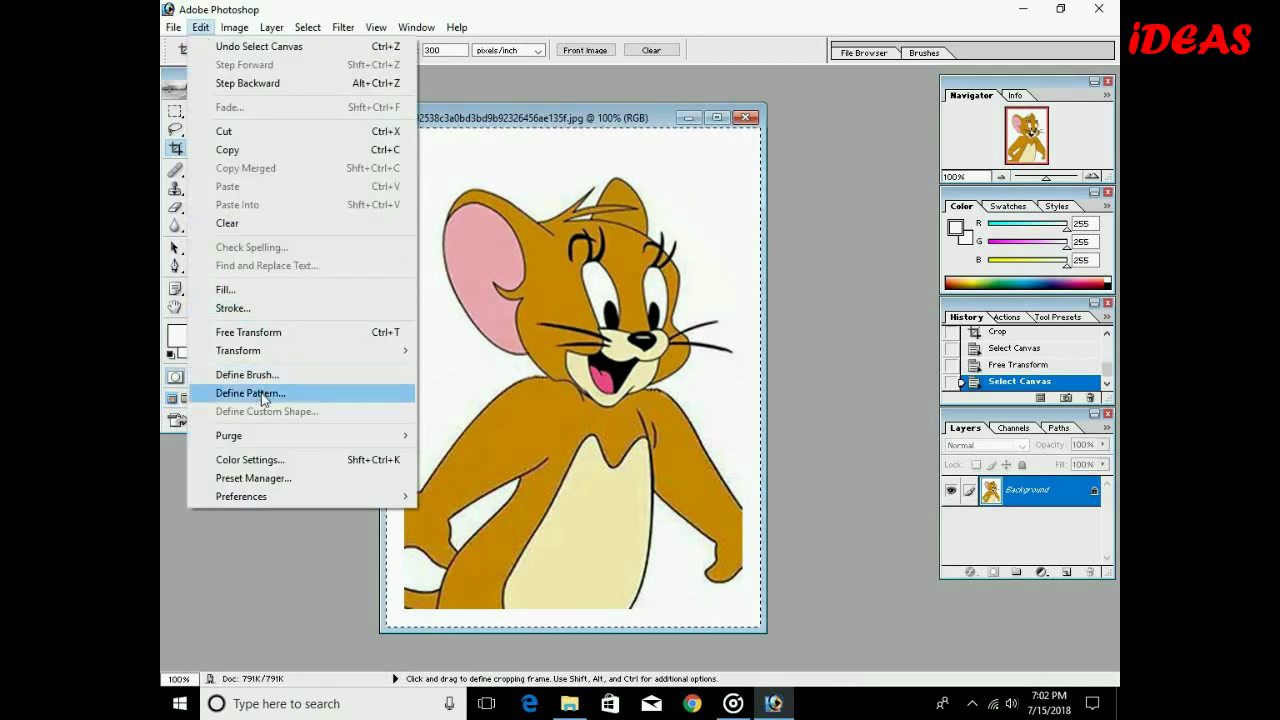
pyautogui.click(262, 394)
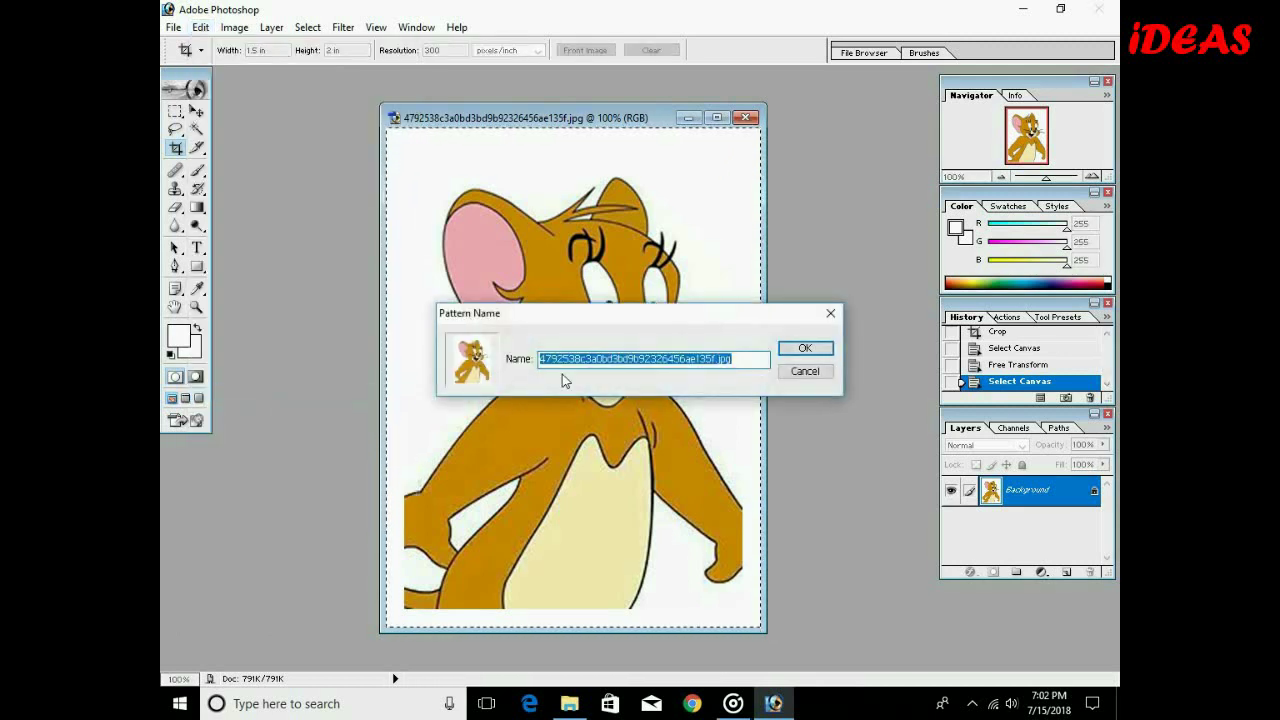
pyautogui.write('picture')
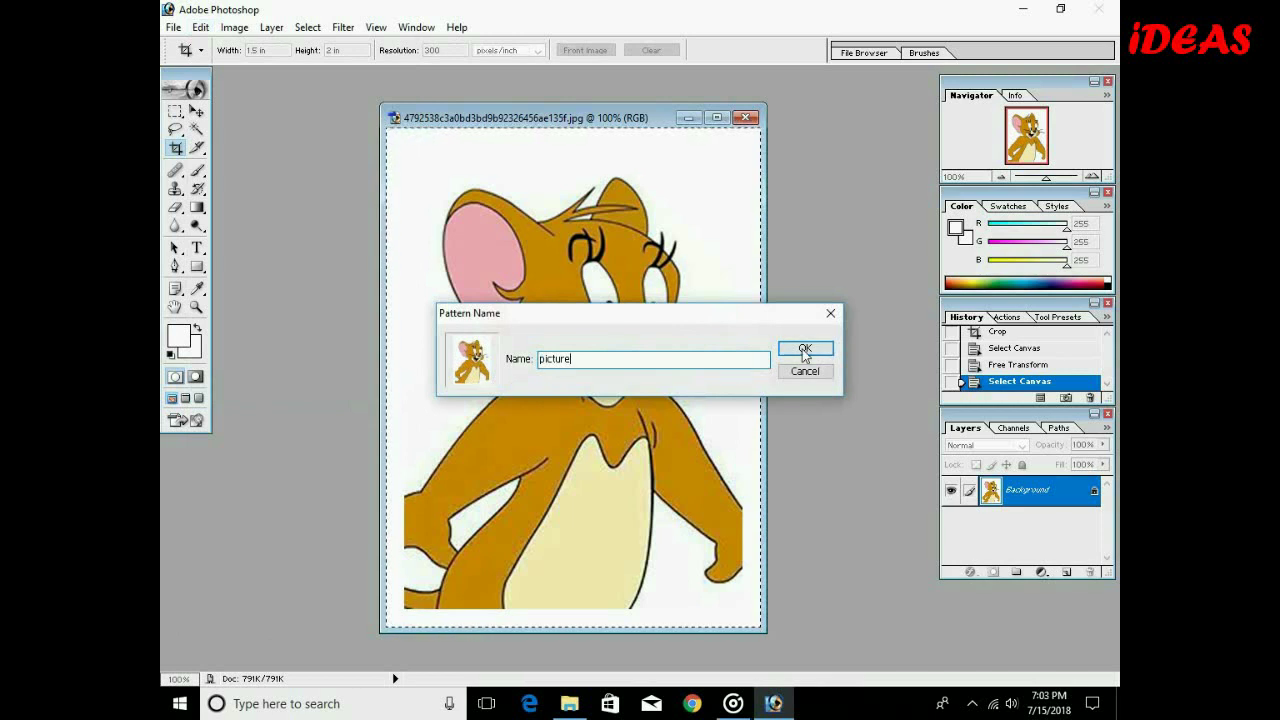
pyautogui.click(804, 347)
pyautogui.hotkey('ctrl', 'd')
pyautogui.click(689, 118)
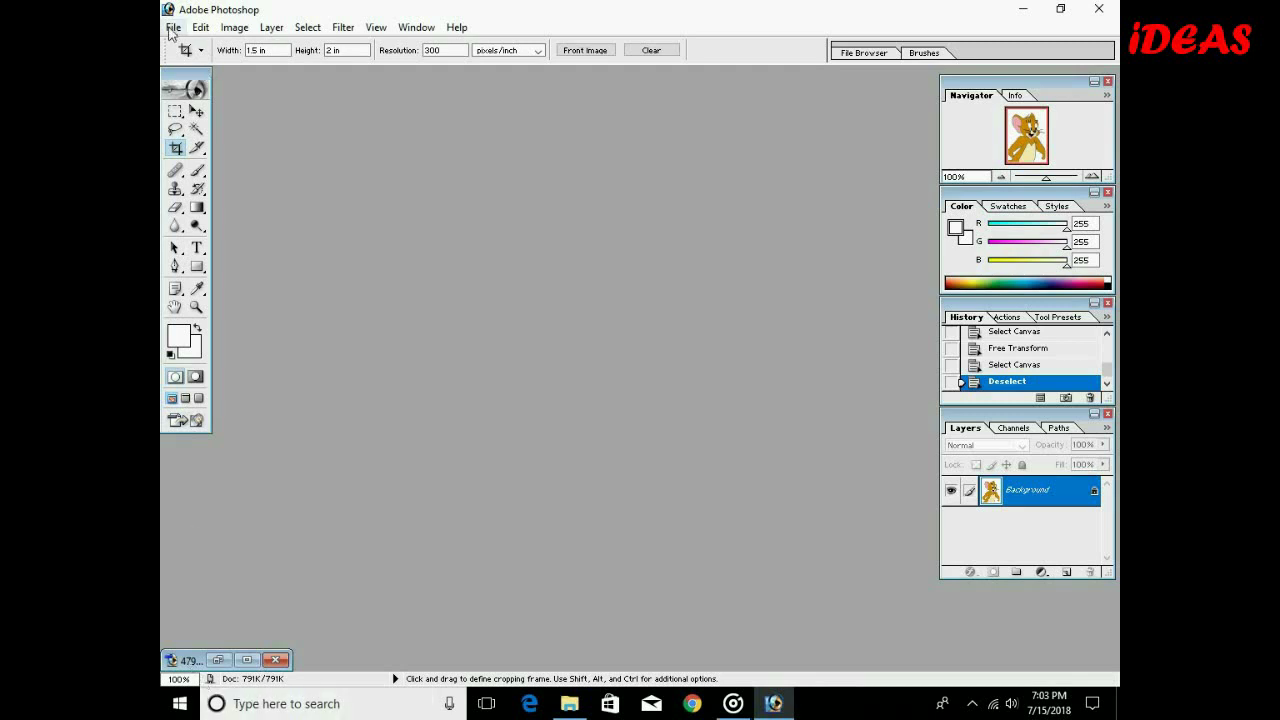
# - Create a new white document 12 × 8 inches at 300 pixels/inch
pyautogui.click(173, 28)
pyautogui.click(201, 50)
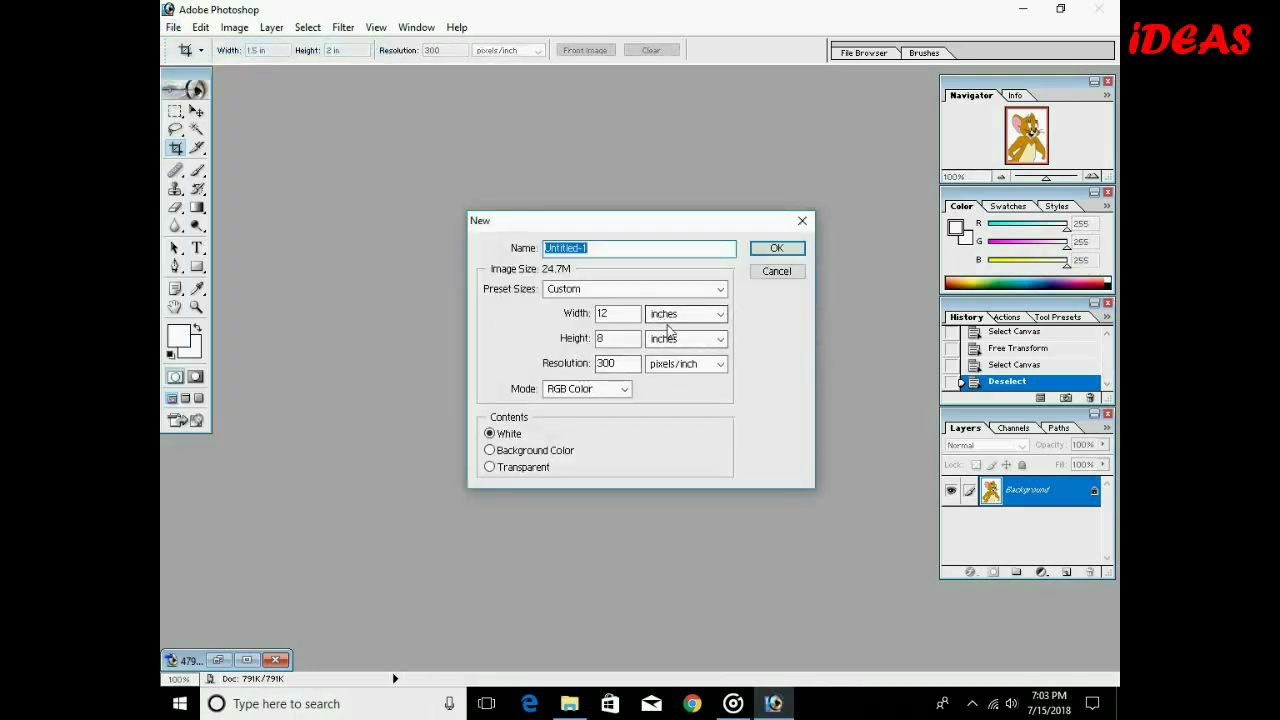
pyautogui.click(618, 313)
pyautogui.click(622, 340)
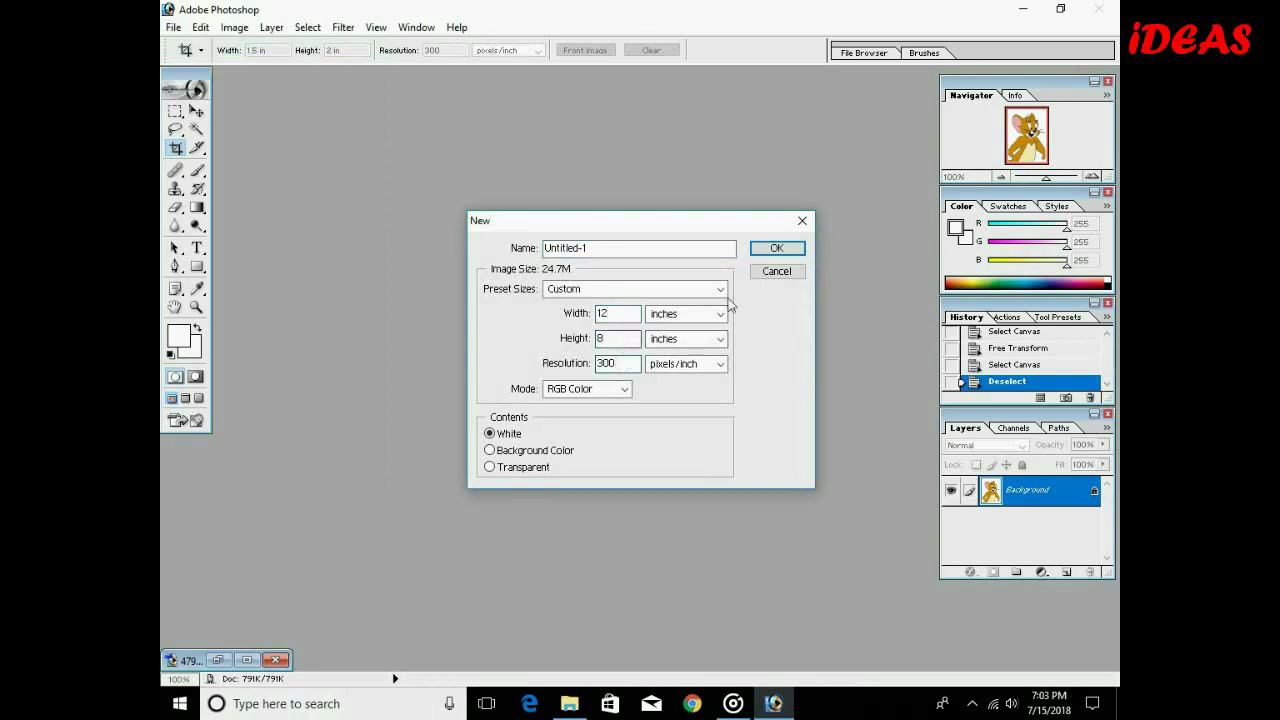
pyautogui.click(777, 248)
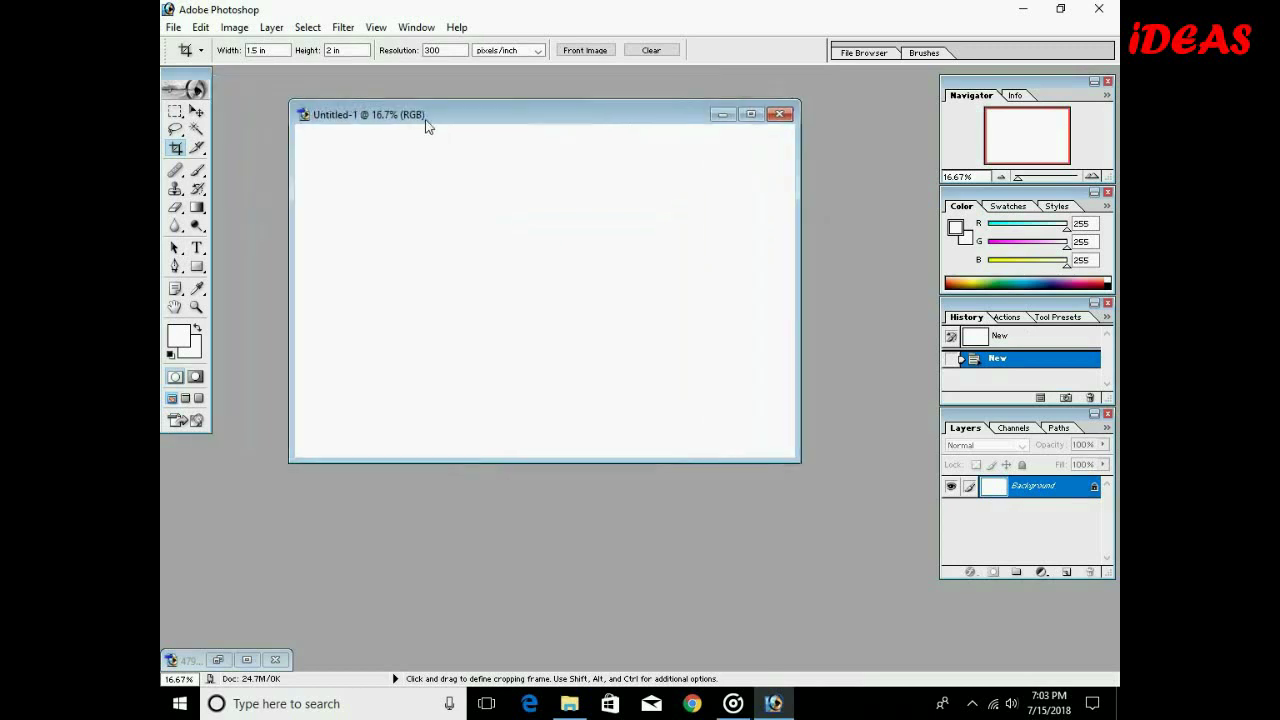
# - Fill Untitled-1 with the custom 'picture' Jerry pattern
pyautogui.click(201, 28)
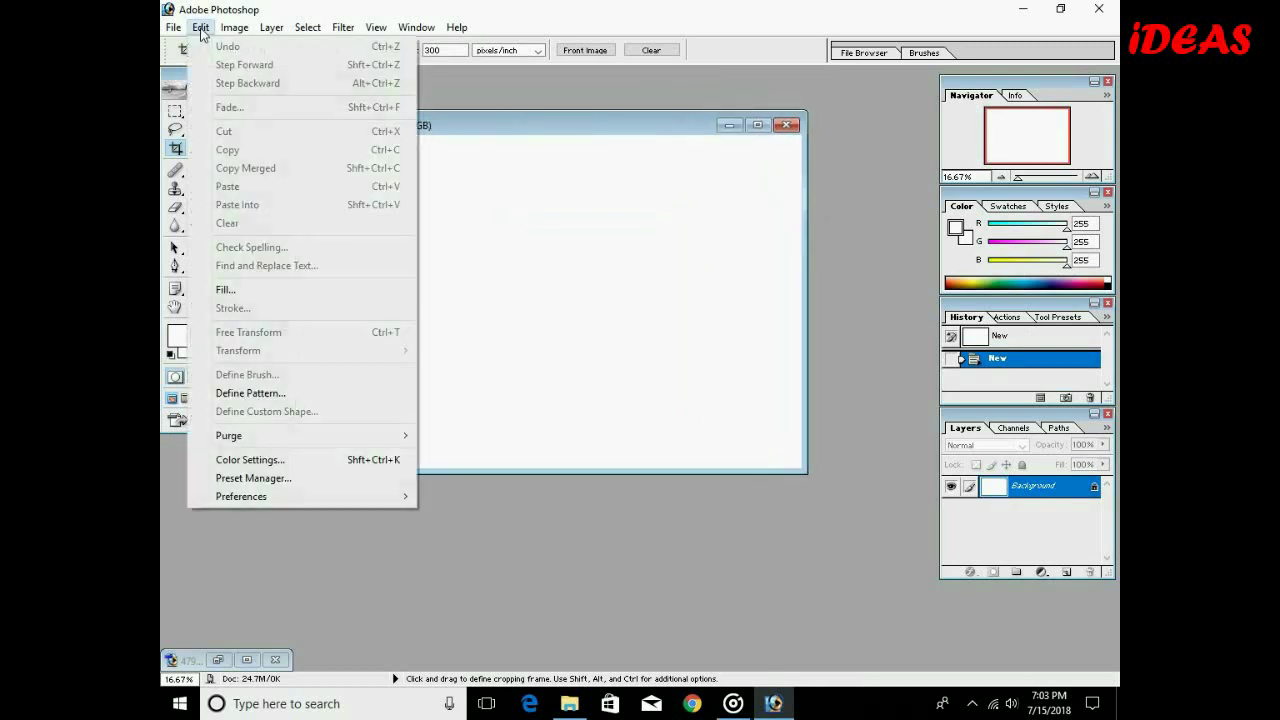
pyautogui.click(262, 292)
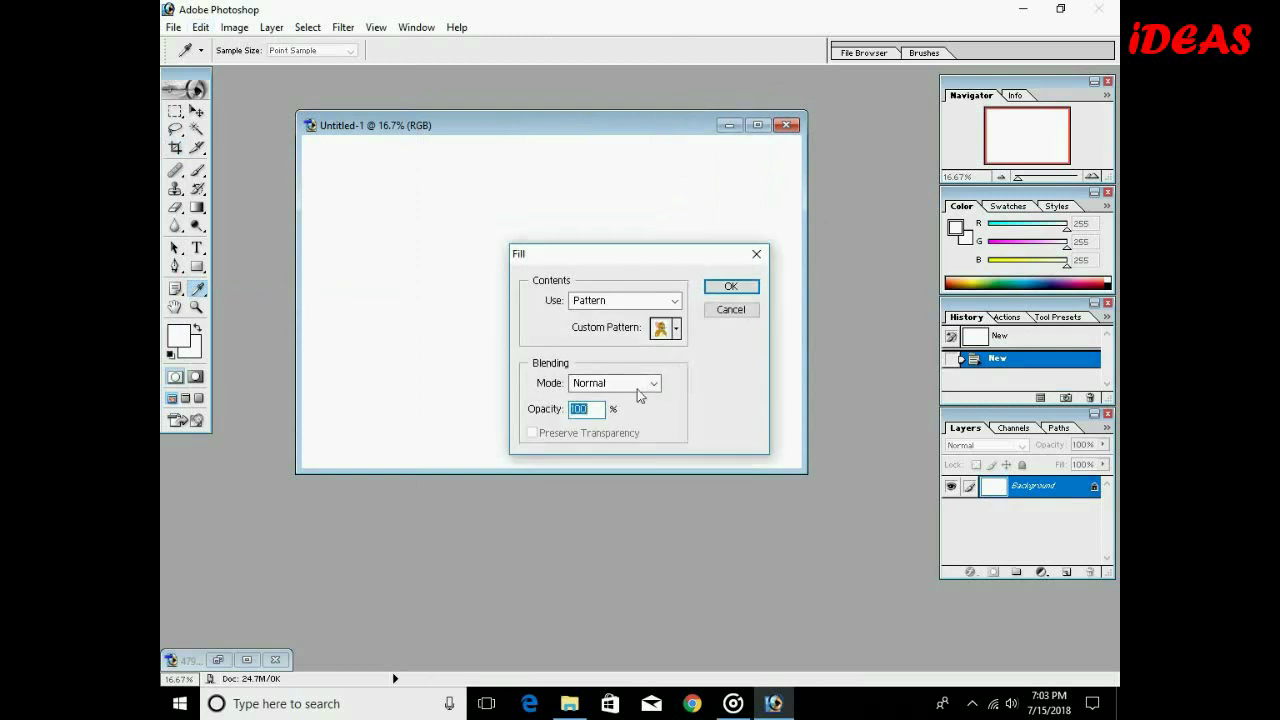
pyautogui.click(677, 330)
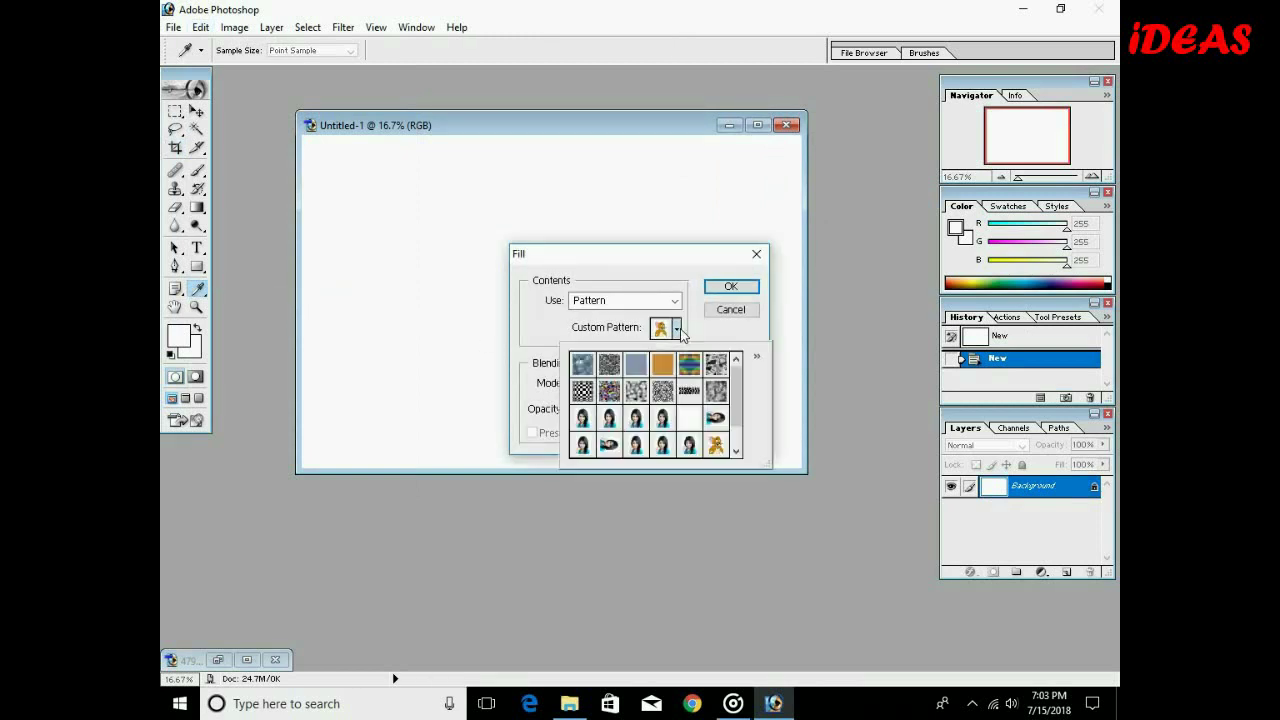
pyautogui.click(736, 451)
pyautogui.click(609, 446)
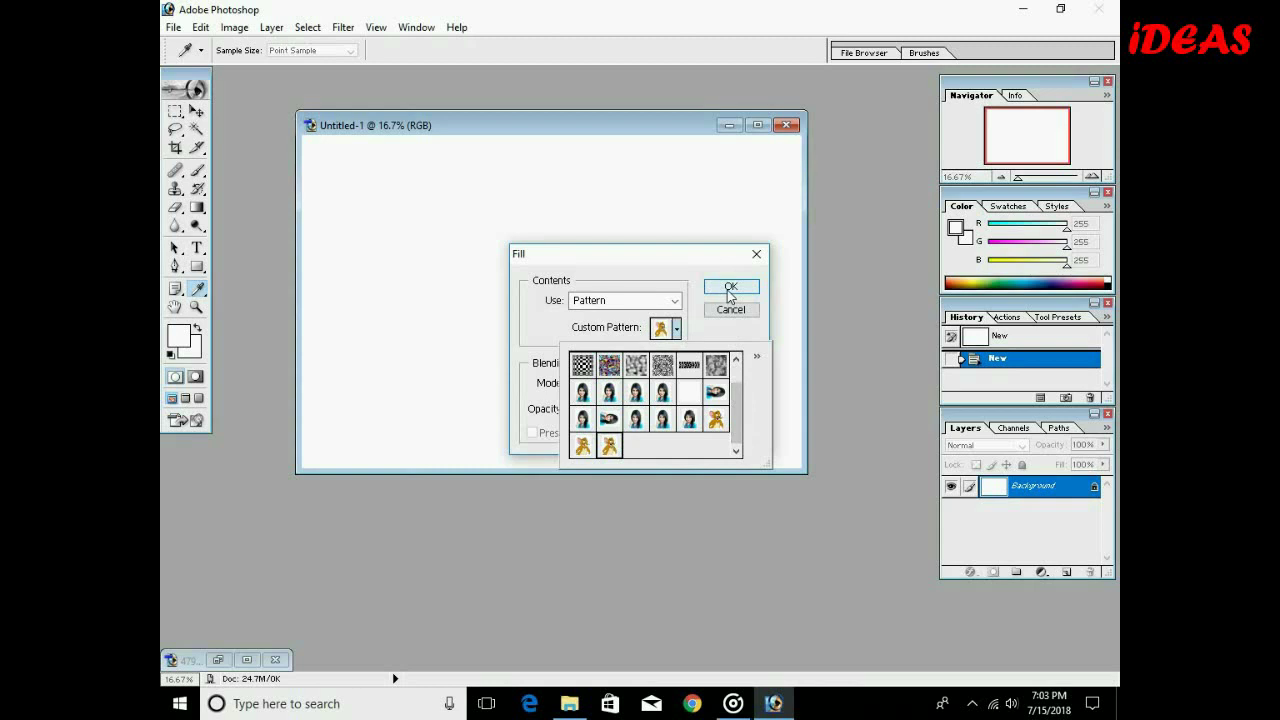
pyautogui.click(731, 287)
pyautogui.press('c')
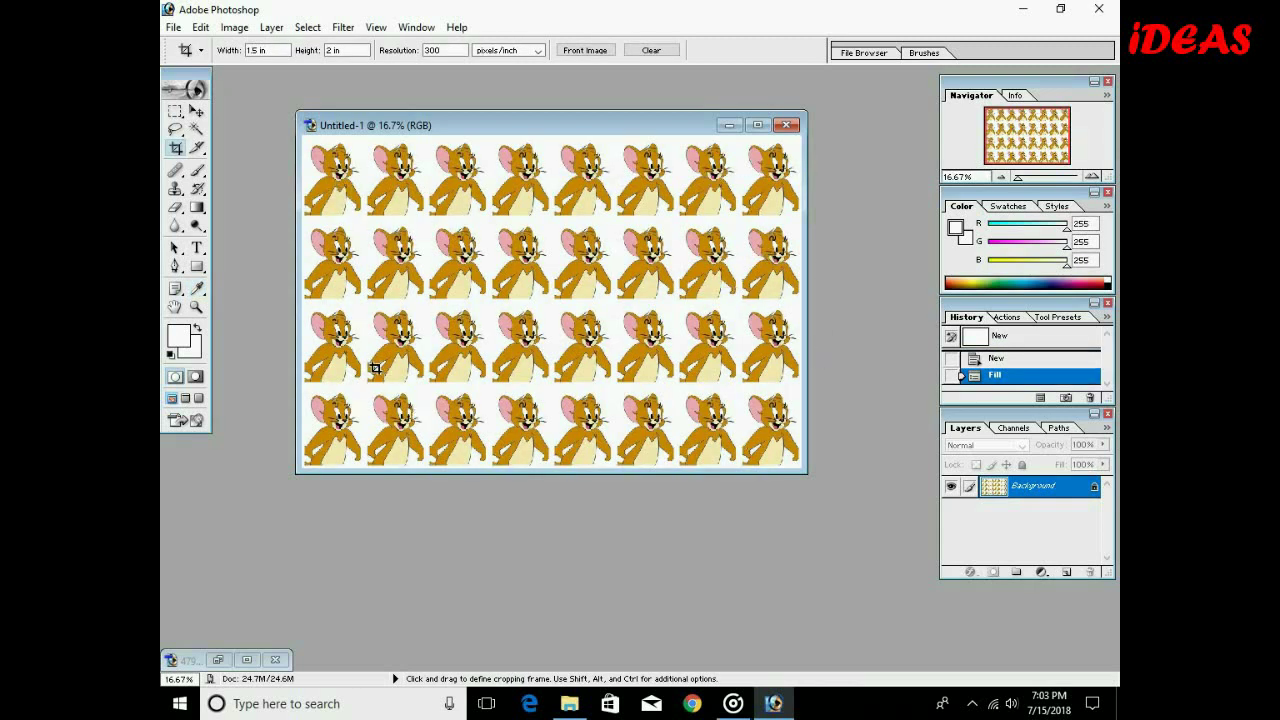
pyautogui.click(174, 29)
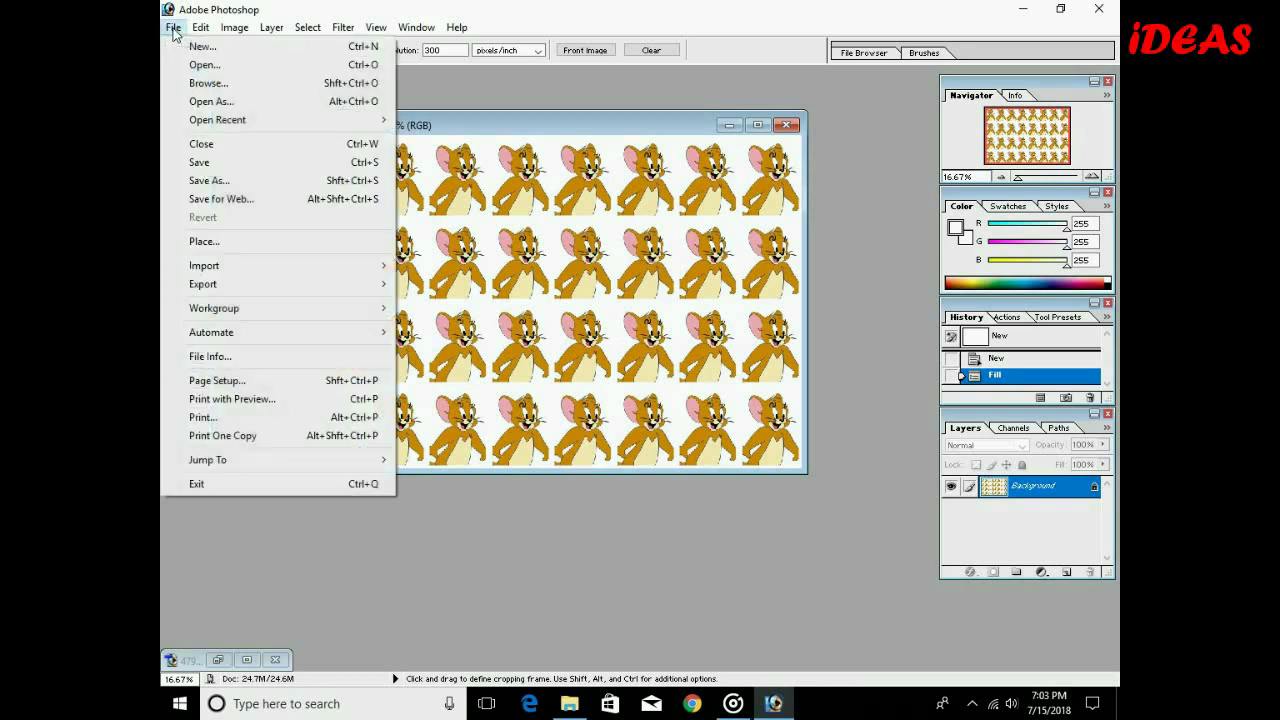
# - Save the page to the Desktop as JPEG 'picture.jpg', accepting maximum quality
pyautogui.click(210, 181)
pyautogui.write('picture')
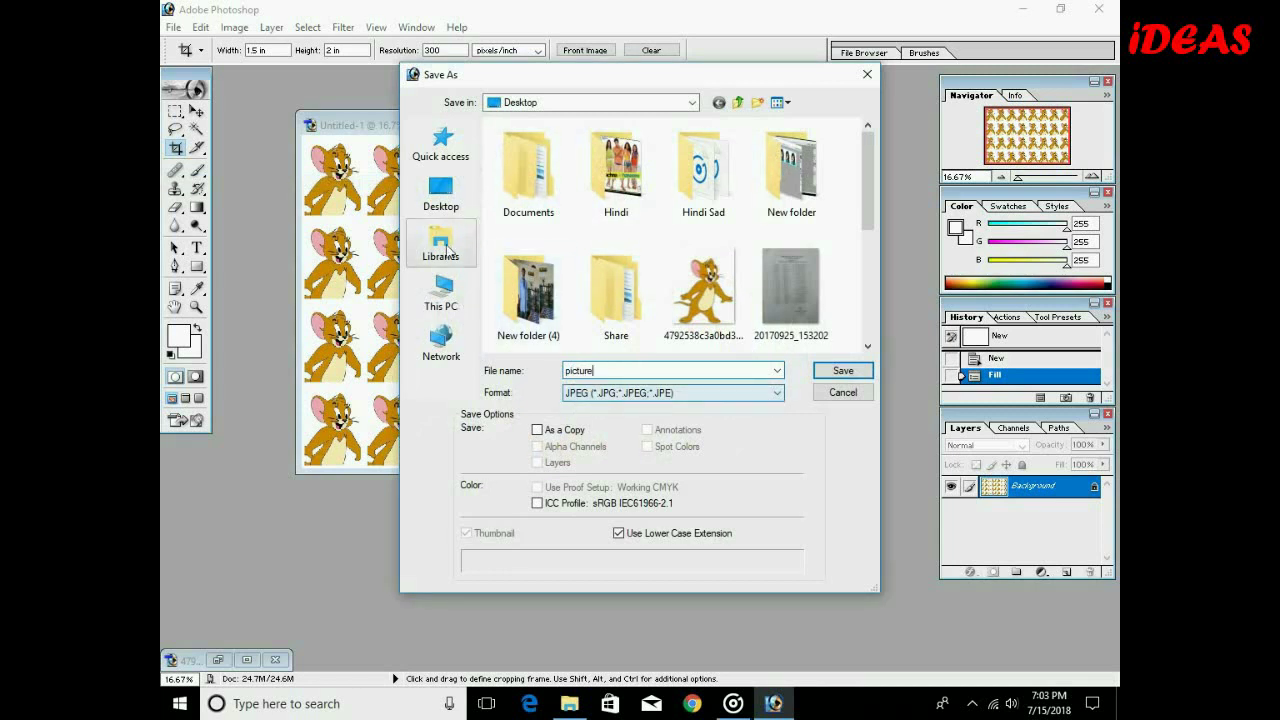
pyautogui.click(449, 203)
pyautogui.click(843, 370)
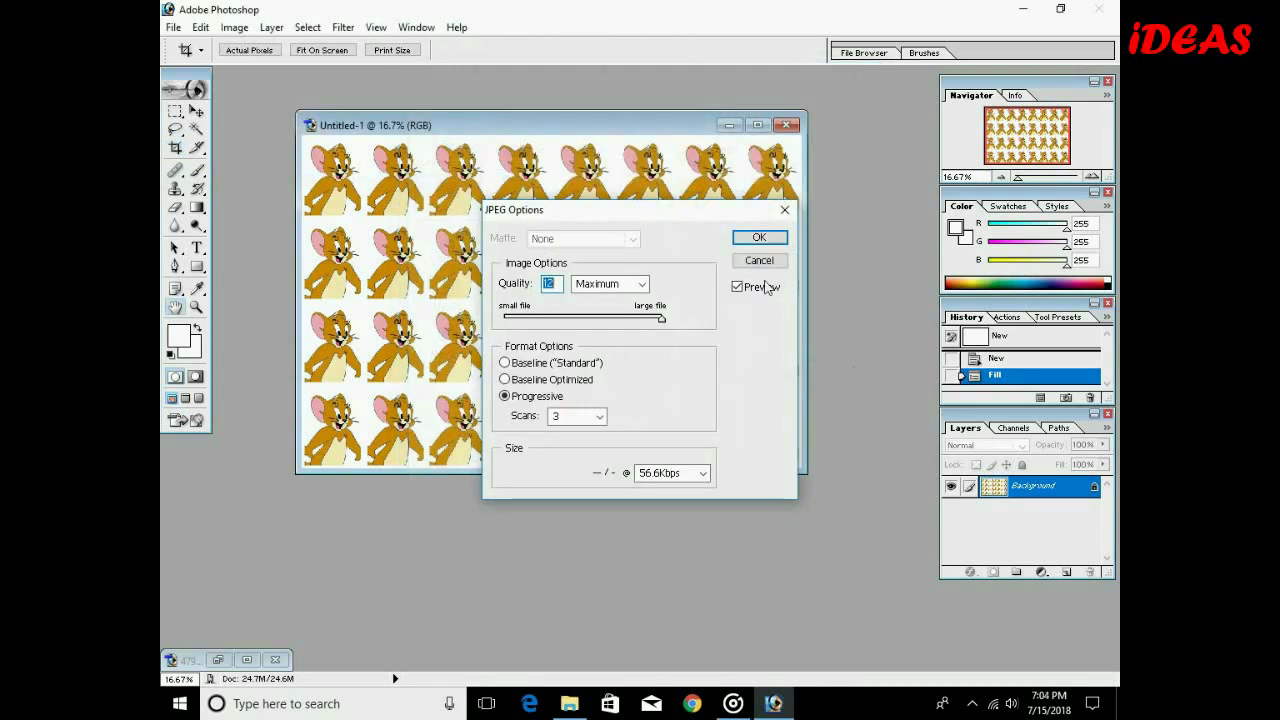
pyautogui.click(759, 238)
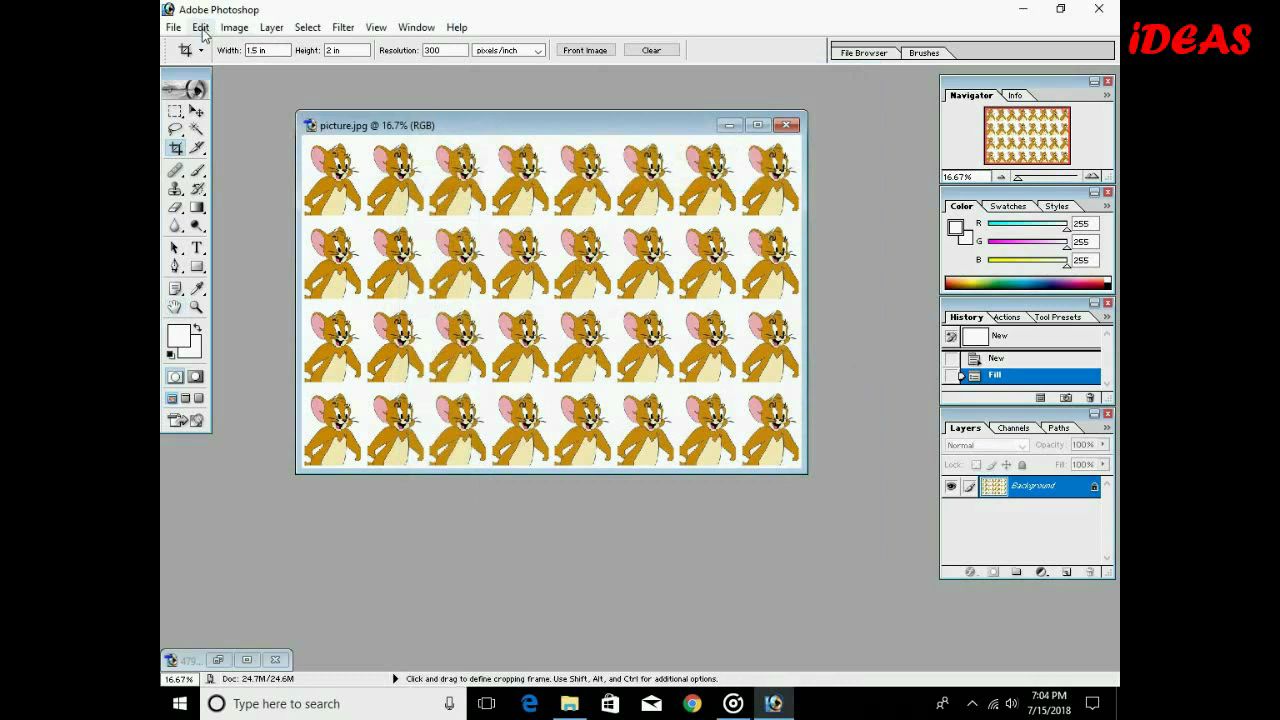
# - Rotate the canvas 90° clockwise into portrait orientation
pyautogui.click(234, 27)
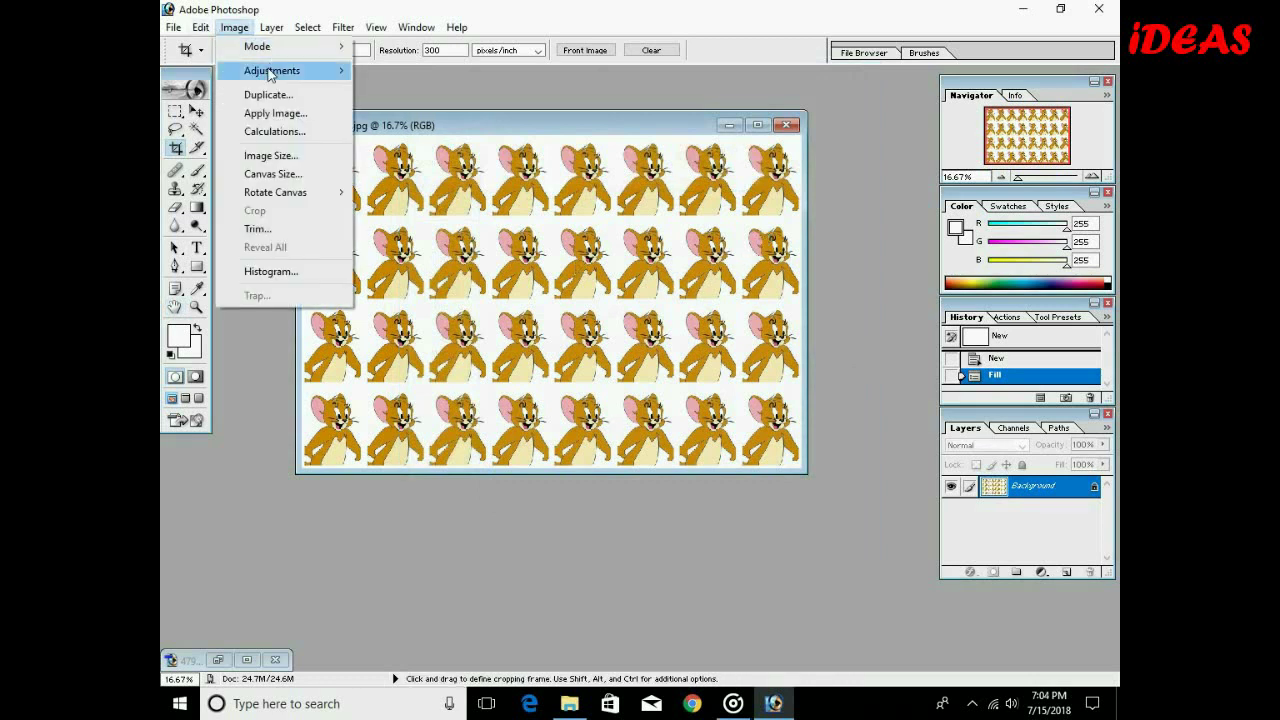
pyautogui.moveTo(275, 192)
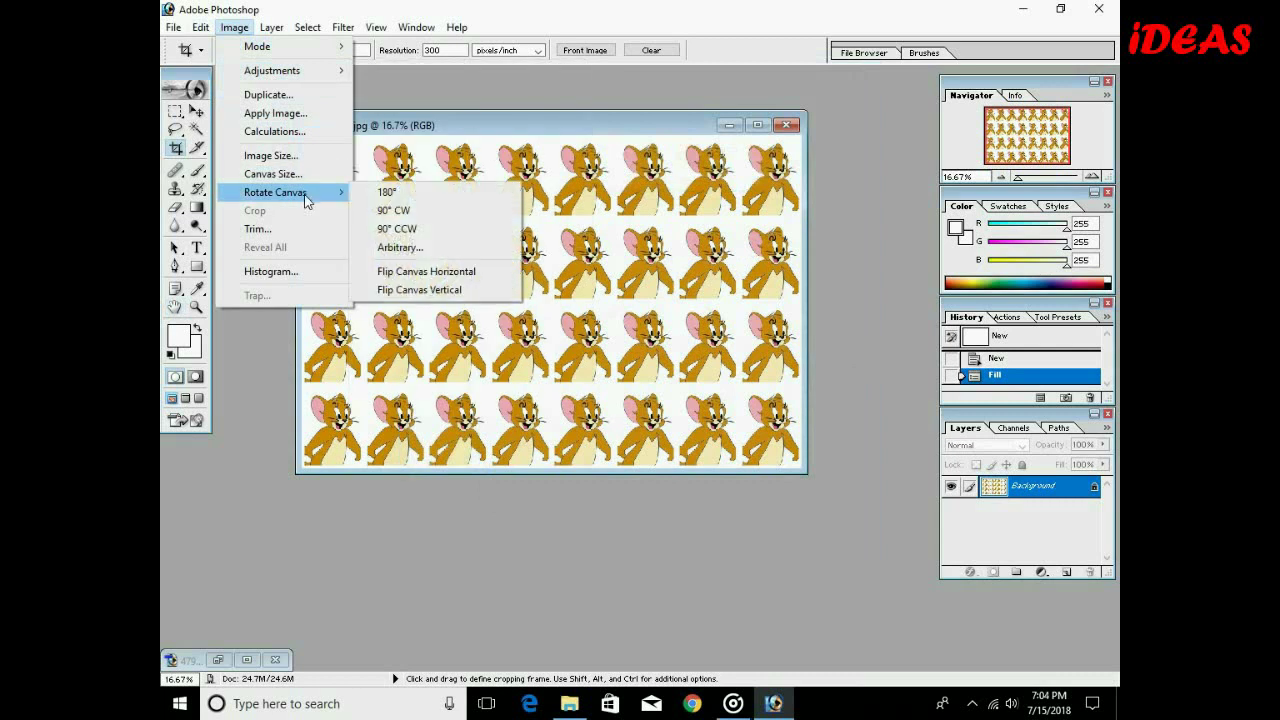
pyautogui.click(401, 213)
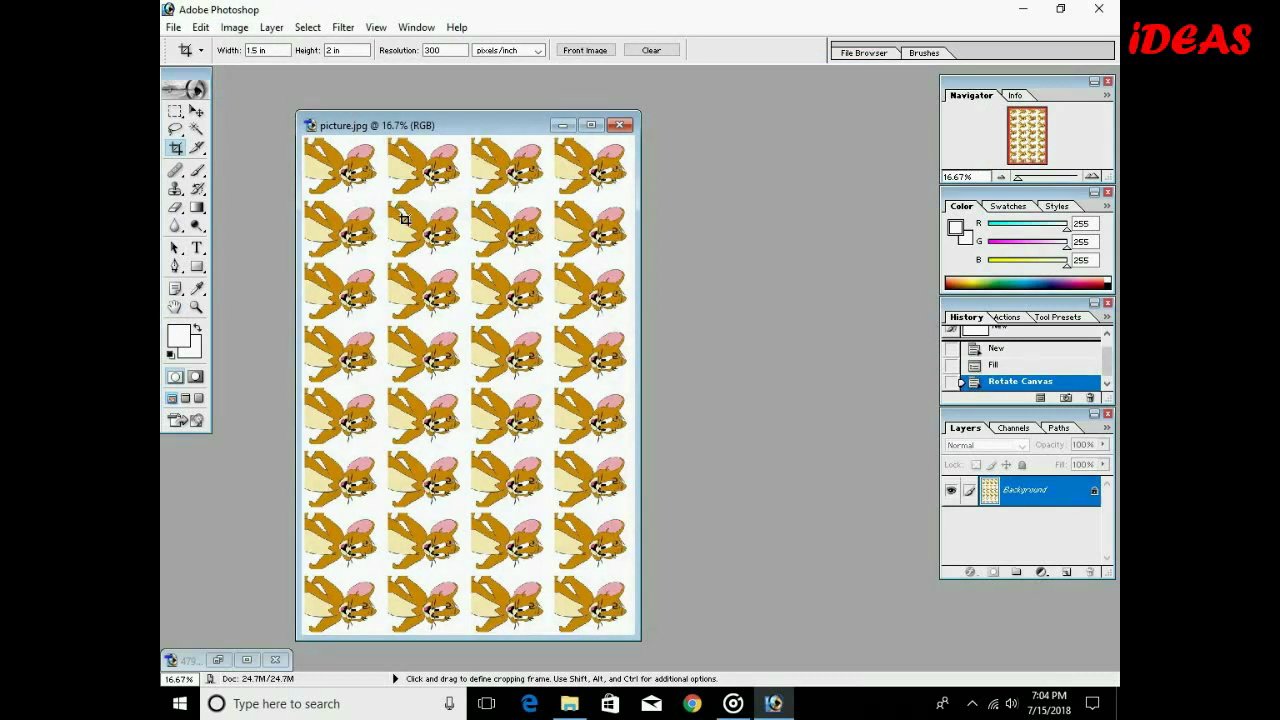
pyautogui.click(174, 28)
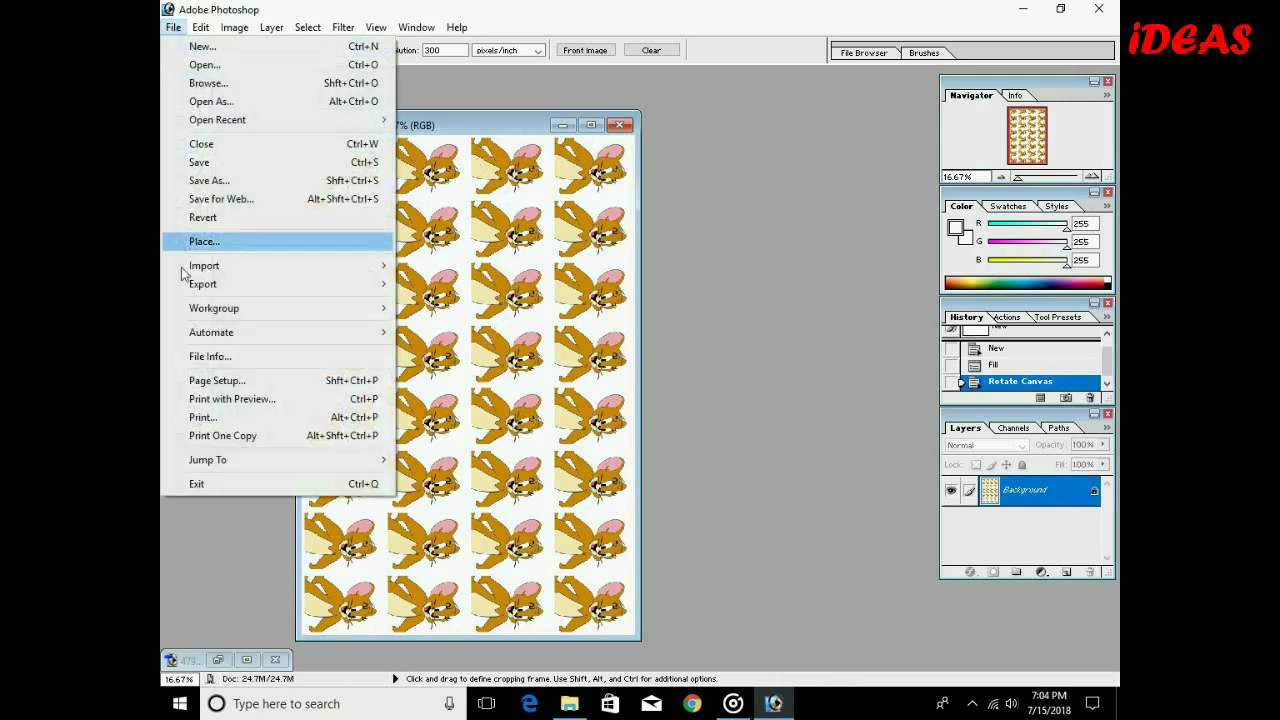
pyautogui.click(246, 400)
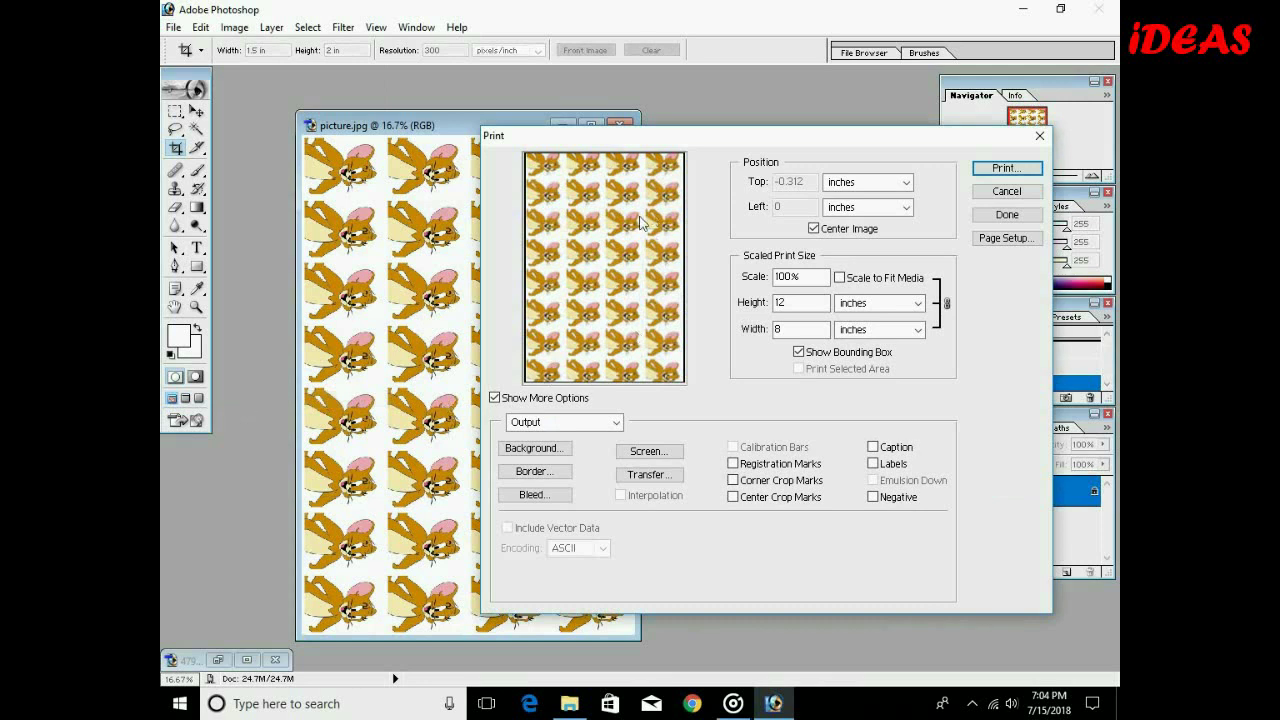
pyautogui.click(1008, 240)
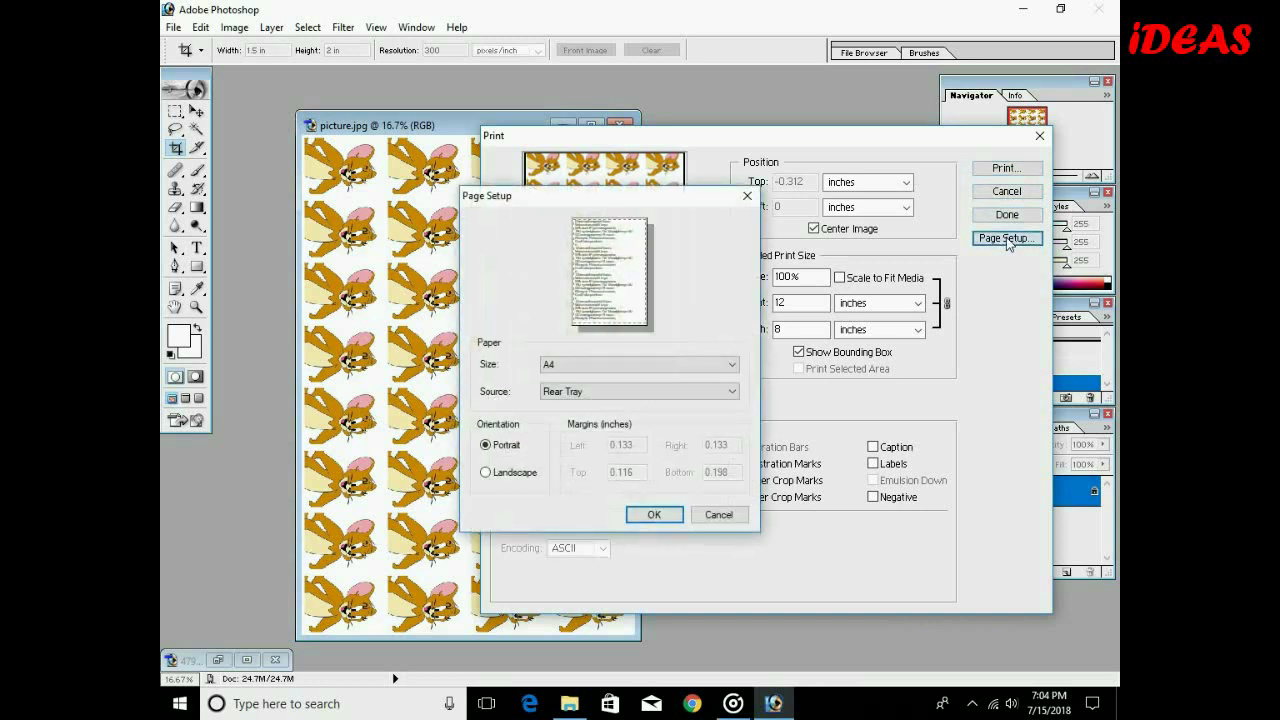
pyautogui.click(724, 370)
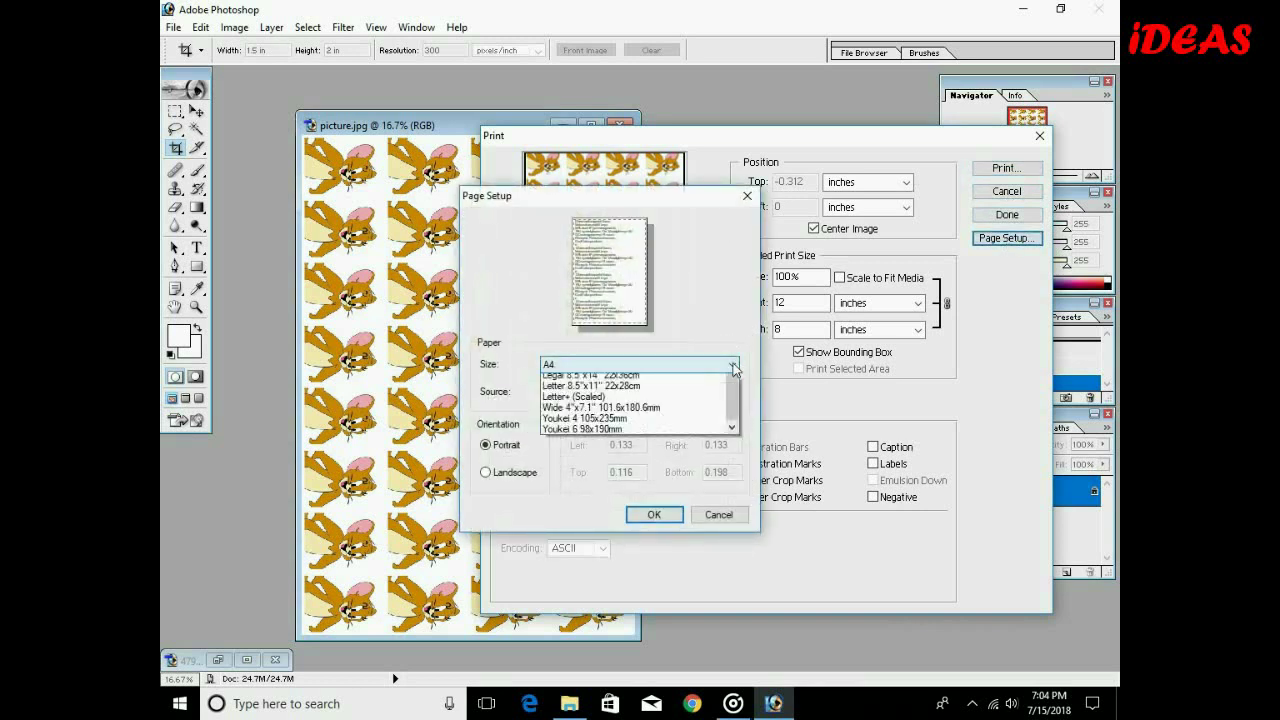
pyautogui.click(552, 478)
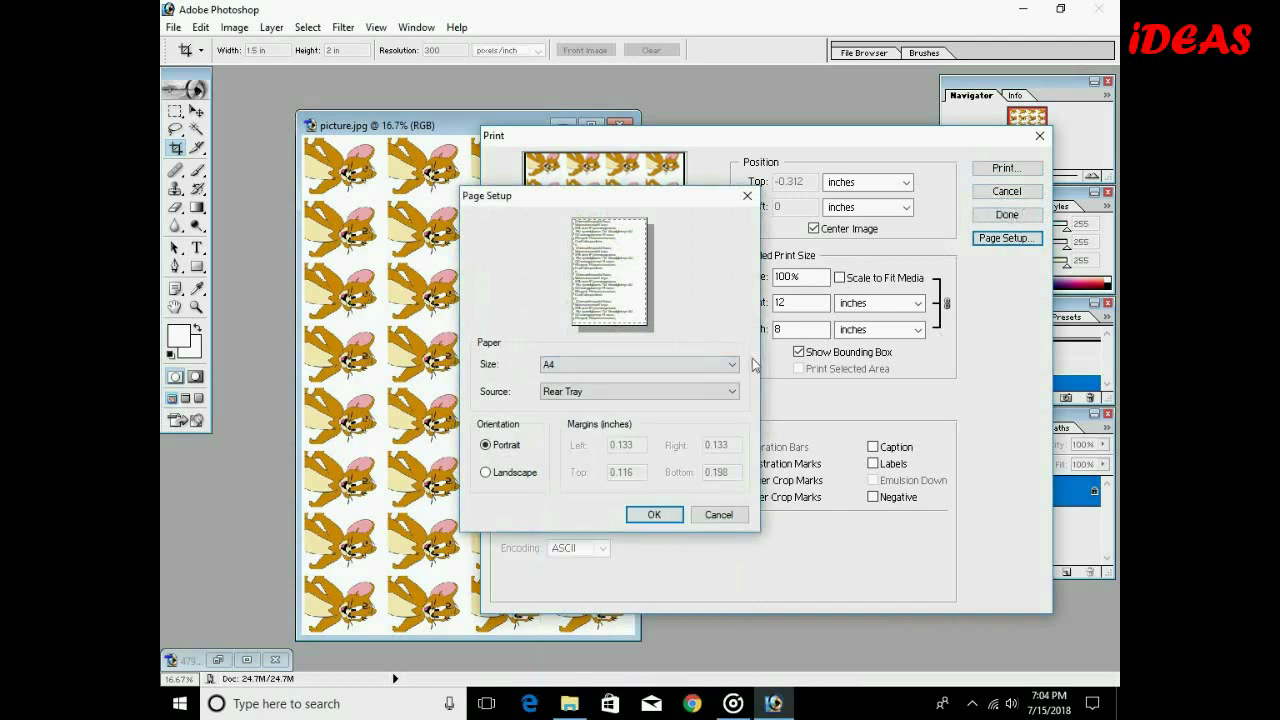
pyautogui.click(664, 516)
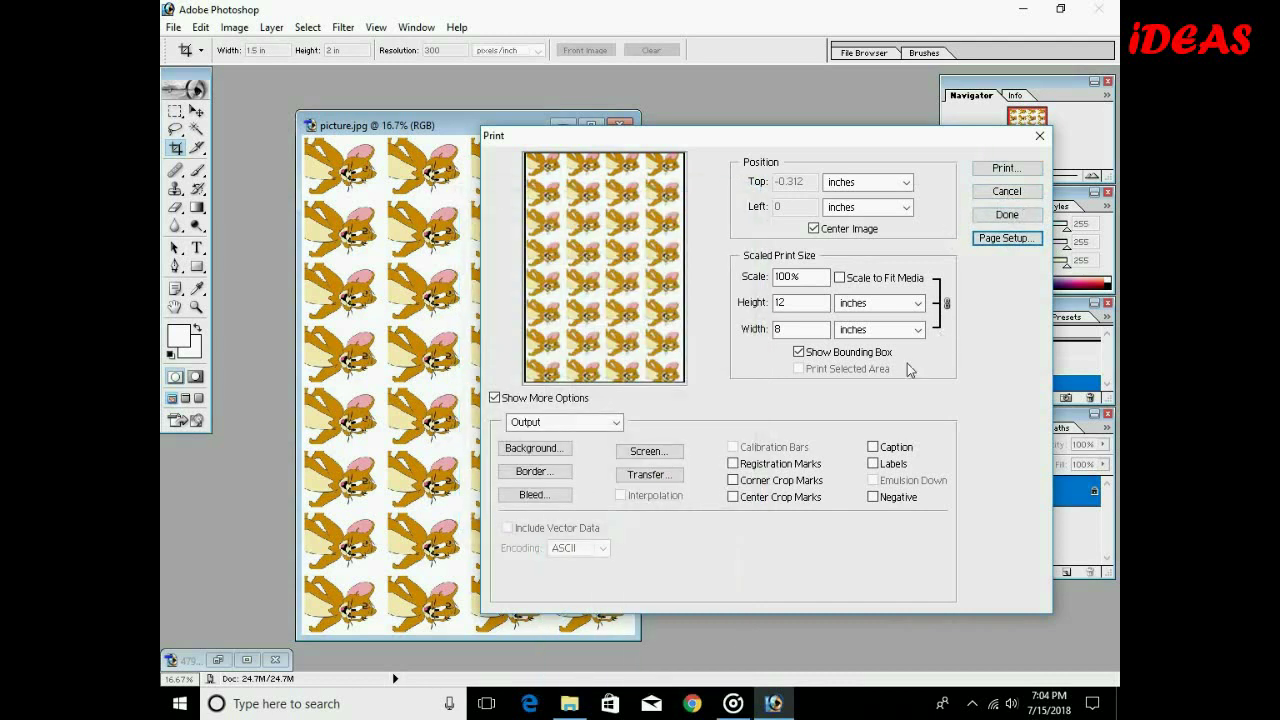
pyautogui.click(1007, 216)
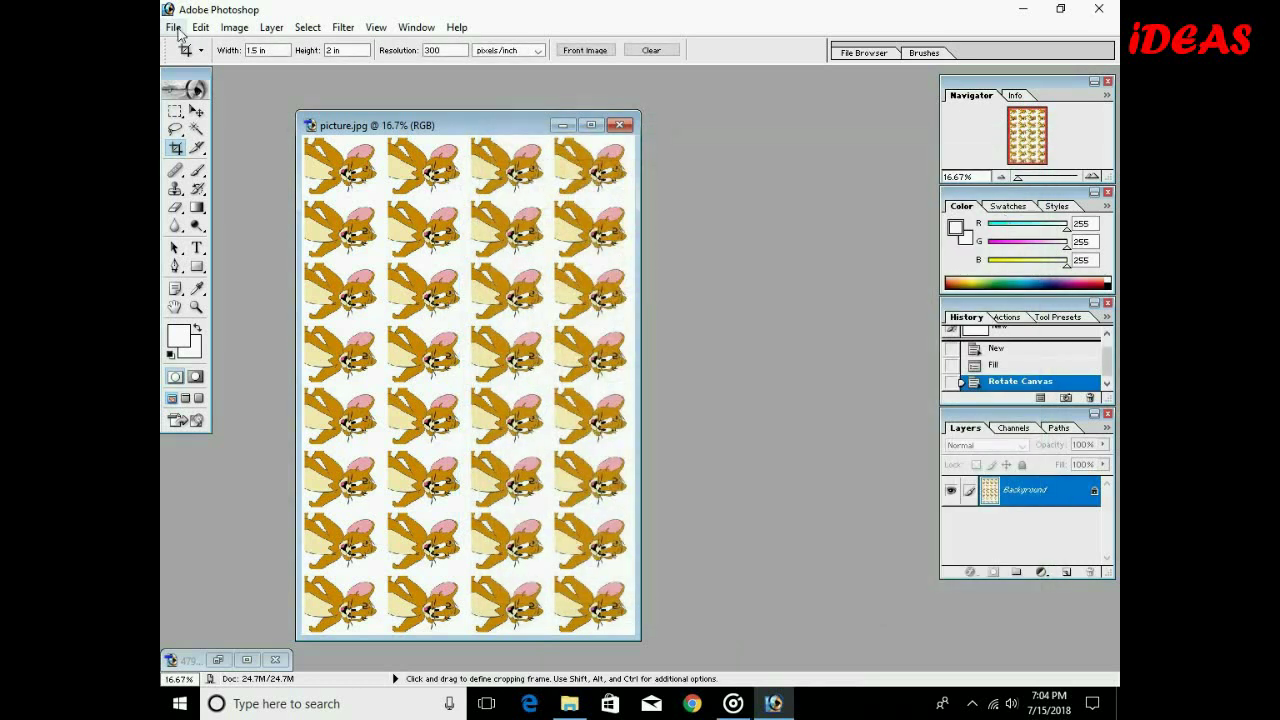
pyautogui.click(173, 29)
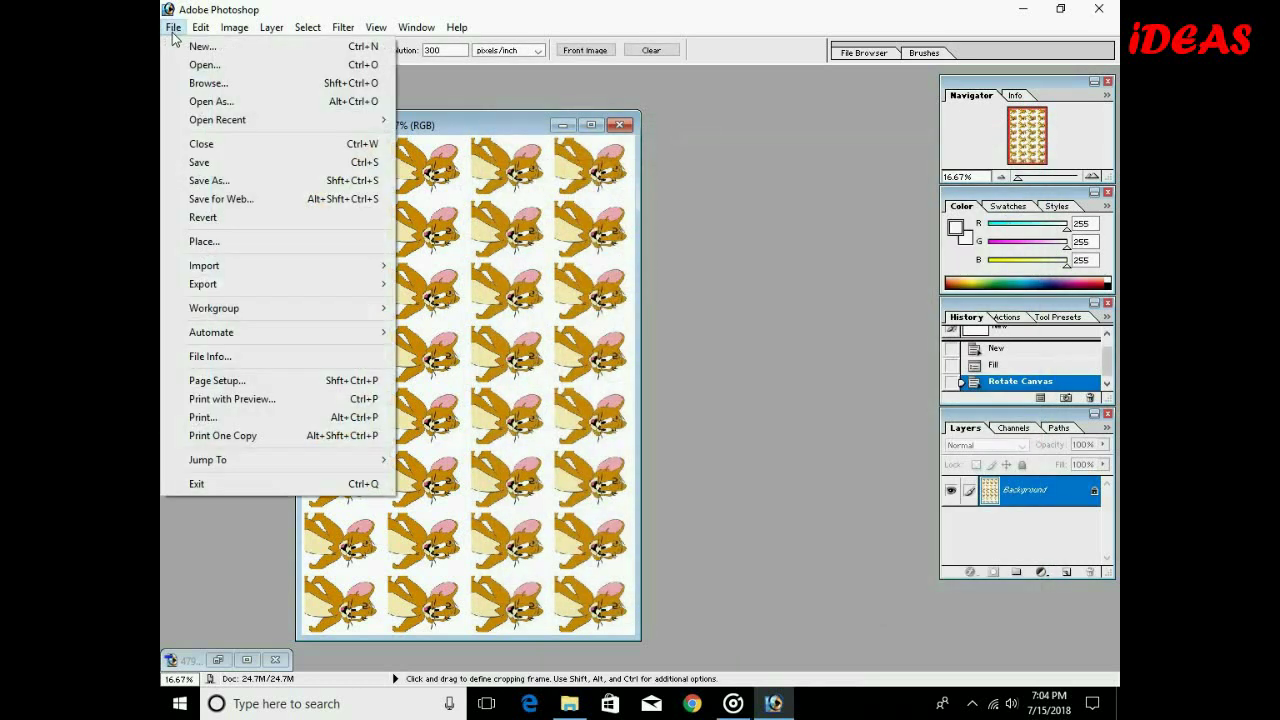
# - Print one copy on the Canon iP2700 using Photo Printing and High print quality
pyautogui.click(224, 420)
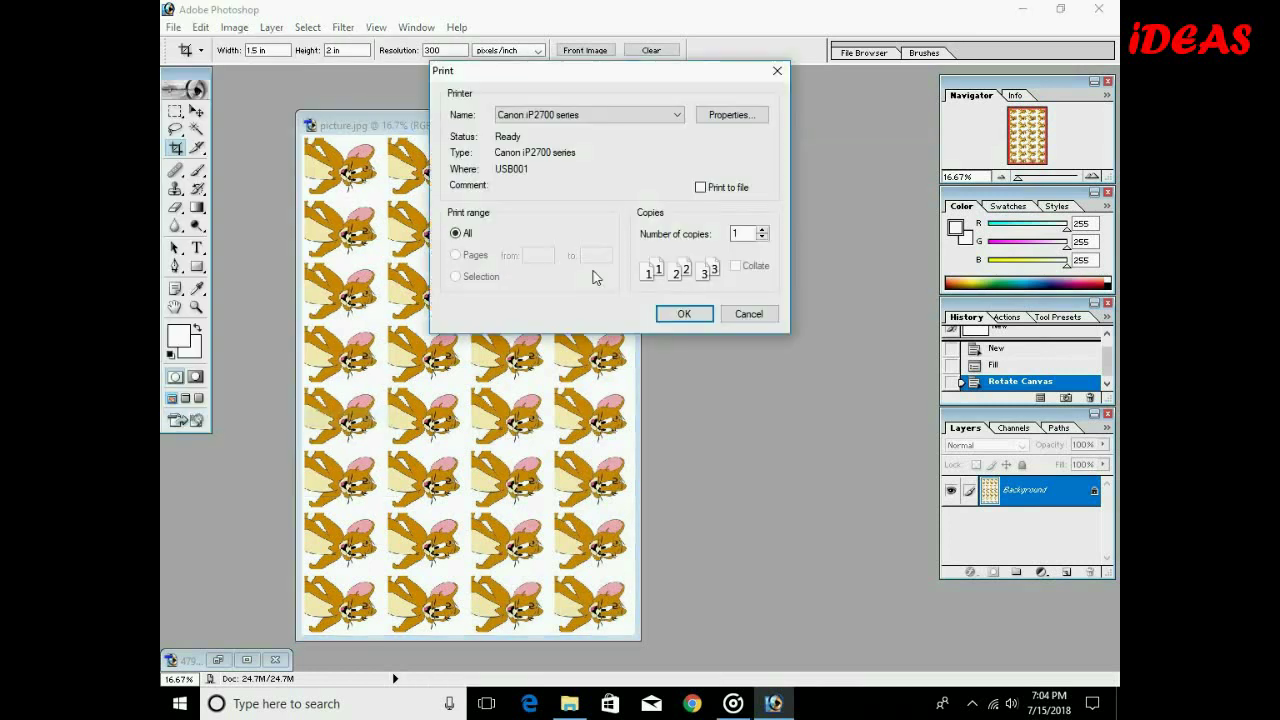
pyautogui.click(729, 116)
pyautogui.click(521, 175)
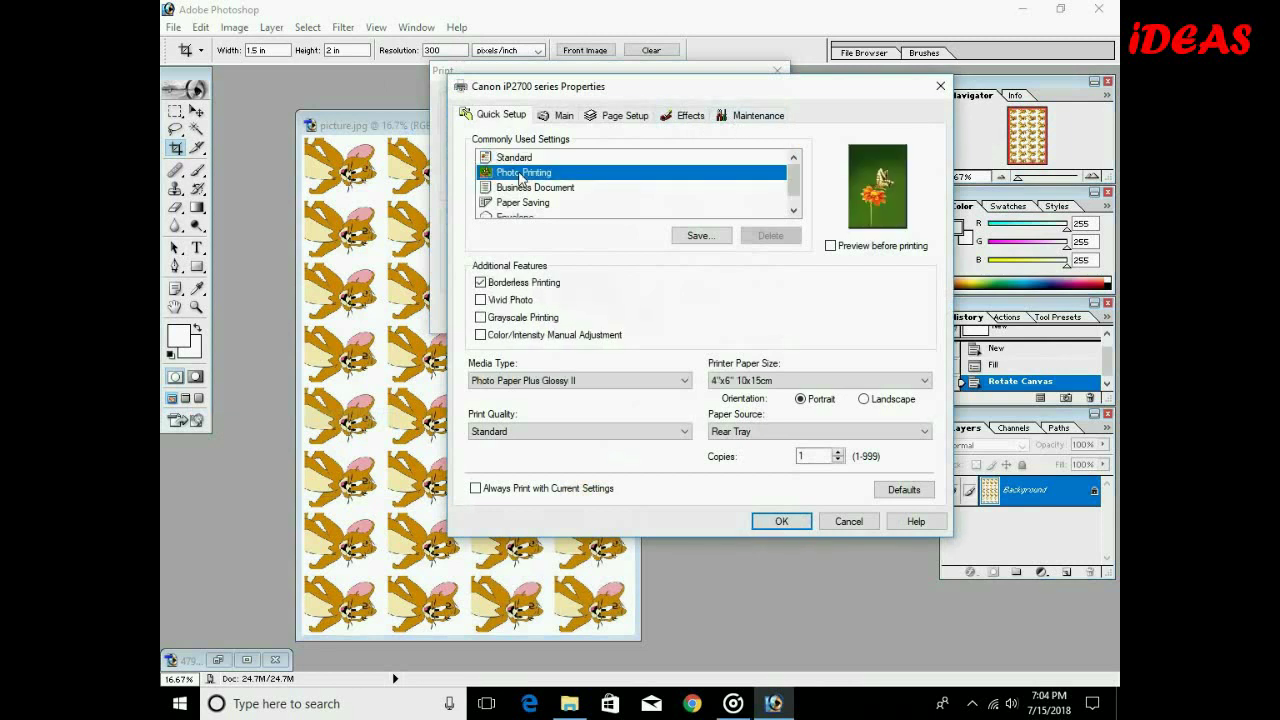
pyautogui.click(685, 440)
pyautogui.click(483, 455)
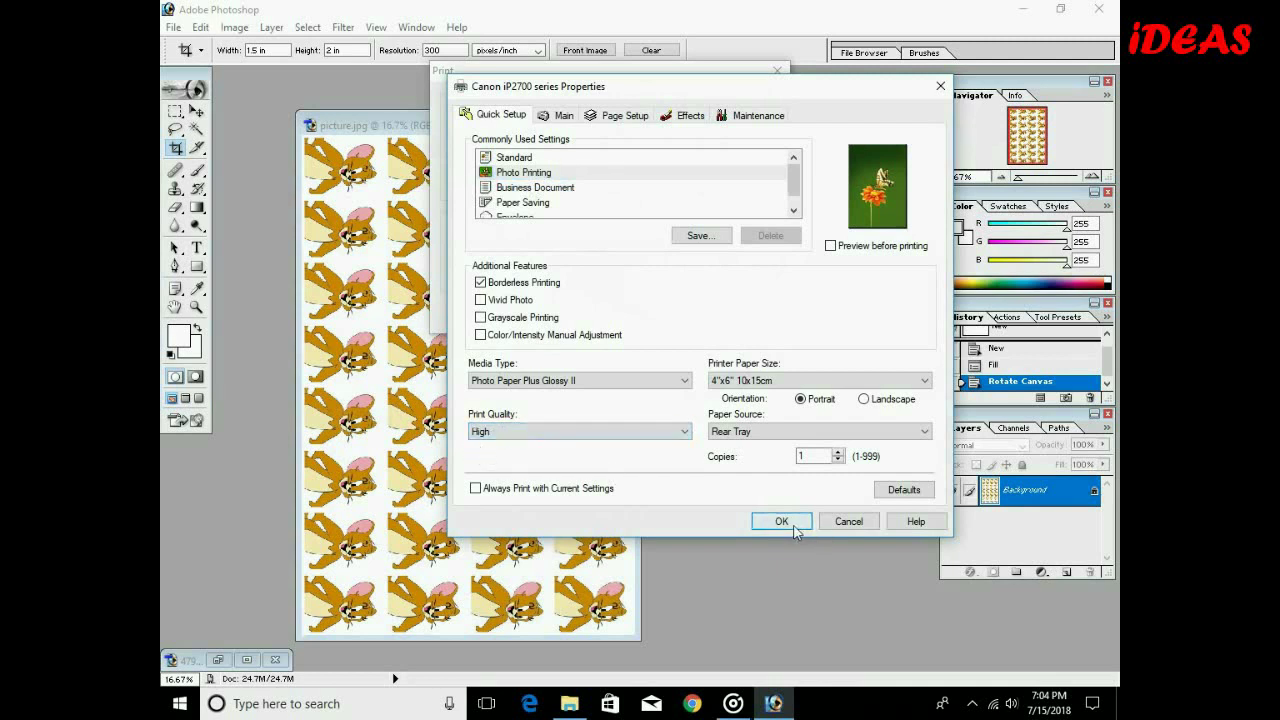
pyautogui.click(782, 522)
pyautogui.click(684, 314)
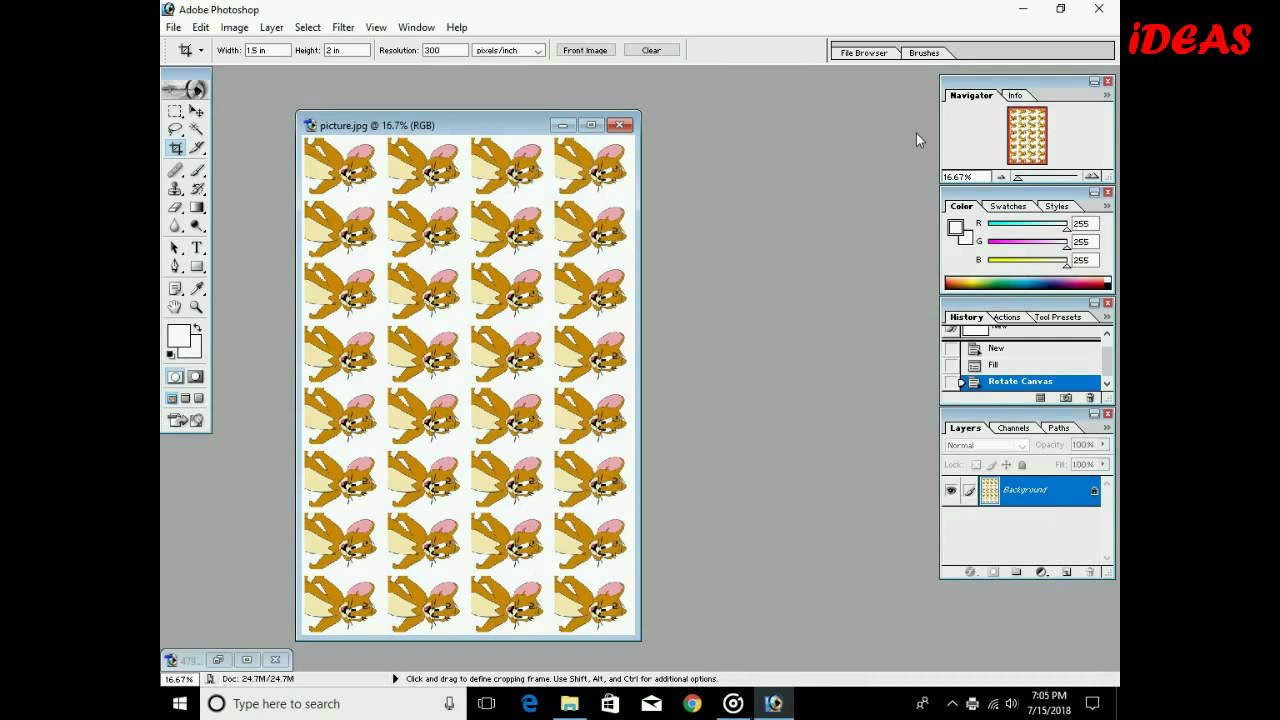
pyautogui.rightClick(955, 709)
pyautogui.click(955, 709)
pyautogui.click(955, 709)
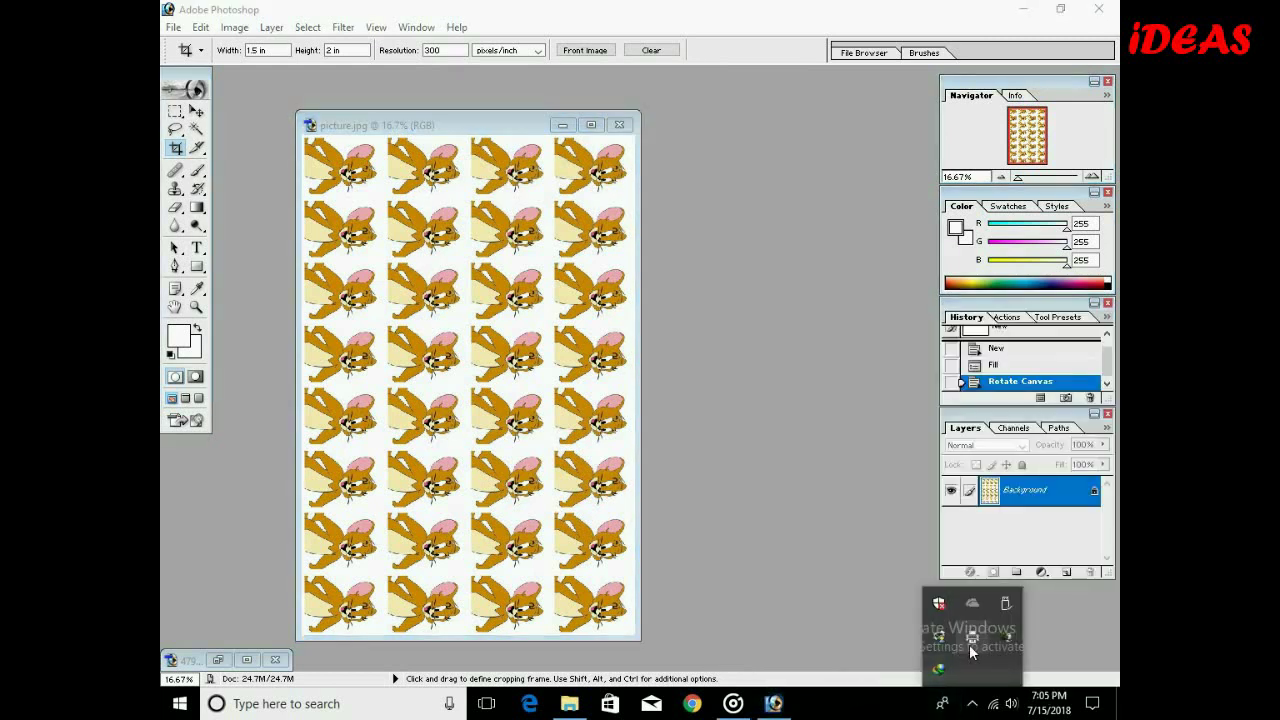
pyautogui.rightClick(1008, 640)
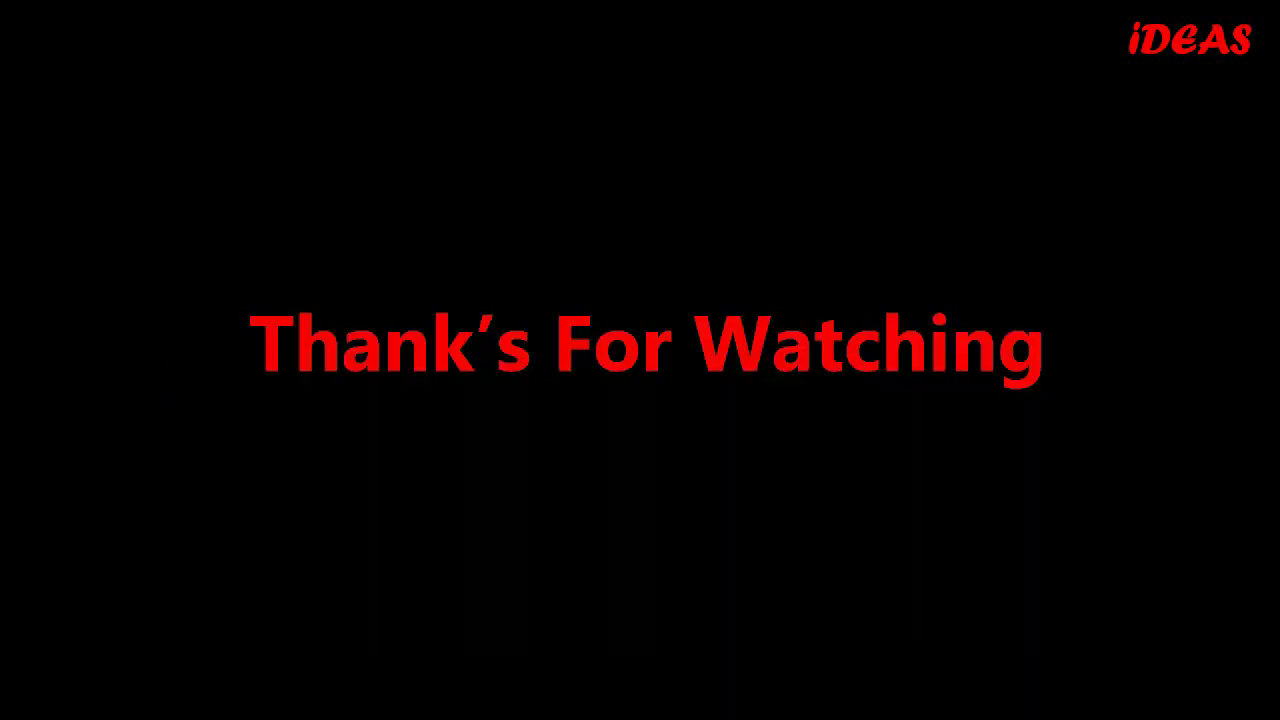